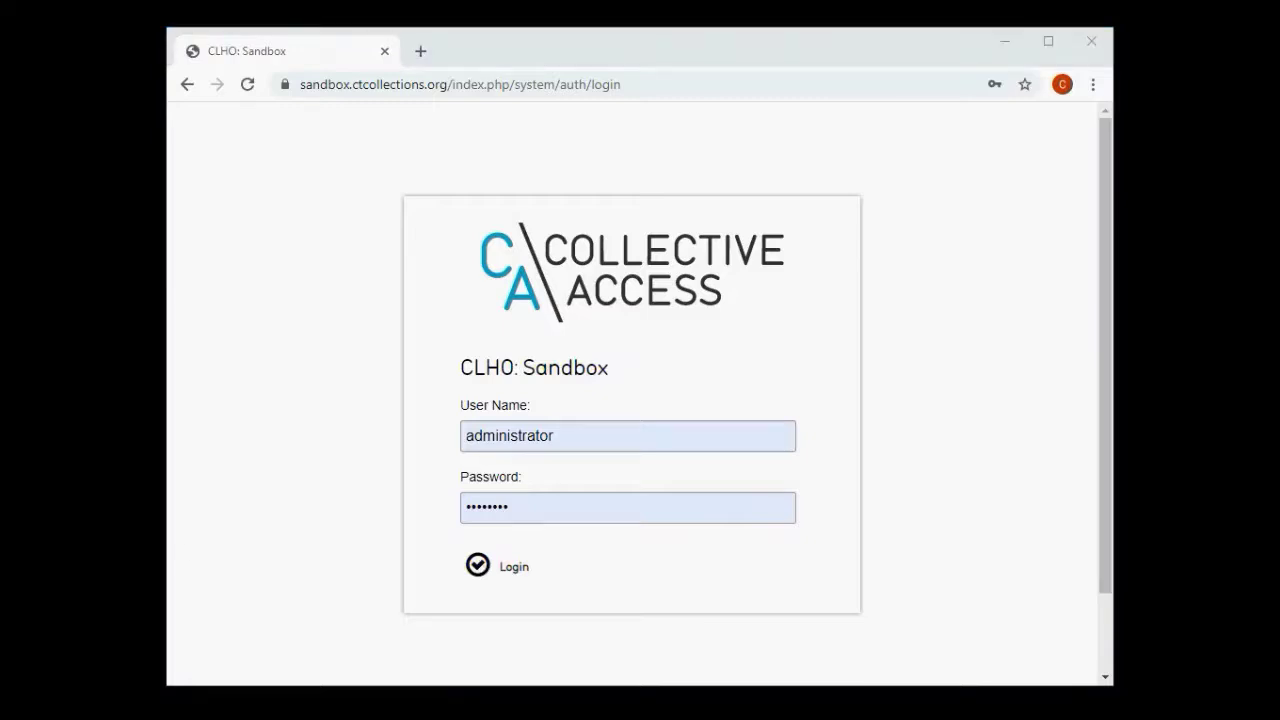
# - Log in to the CLHO: Sandbox site with the prefilled credentials to reach the dashboard
pyautogui.click(496, 258)
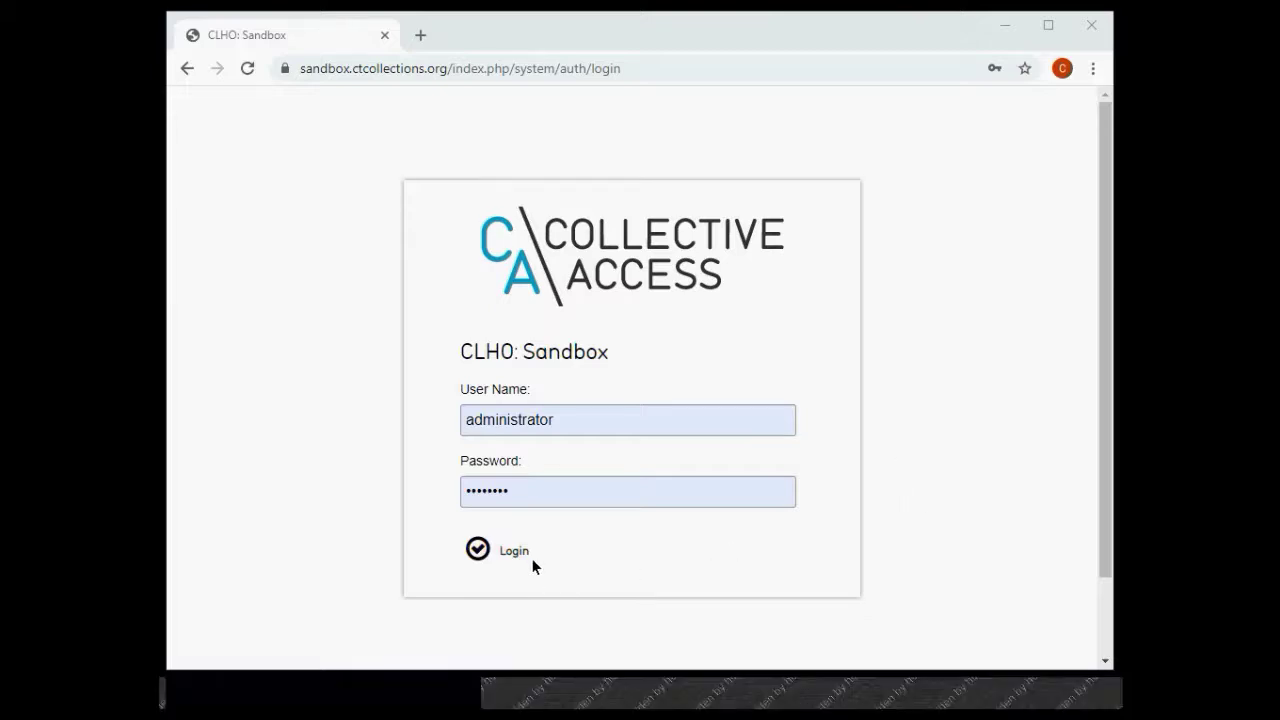
pyautogui.click(514, 551)
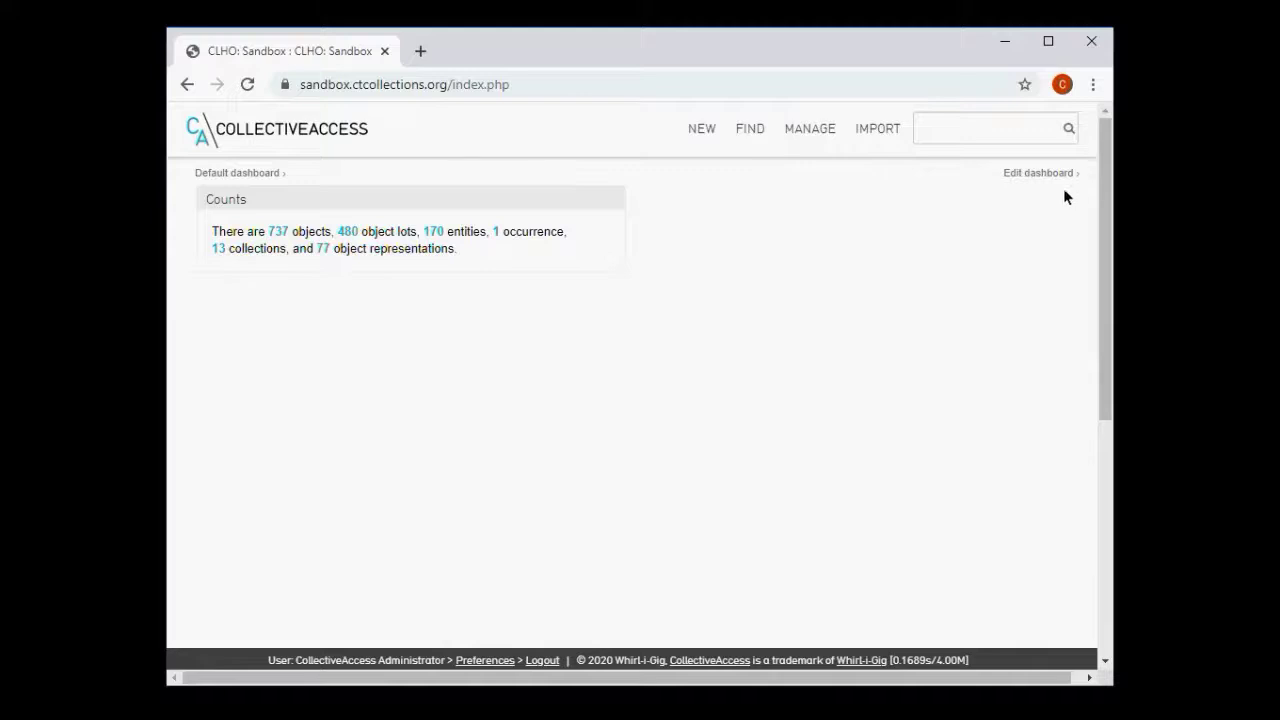
# - Switch the dashboard into edit mode with 'Edit dashboard'
pyautogui.click(1036, 174)
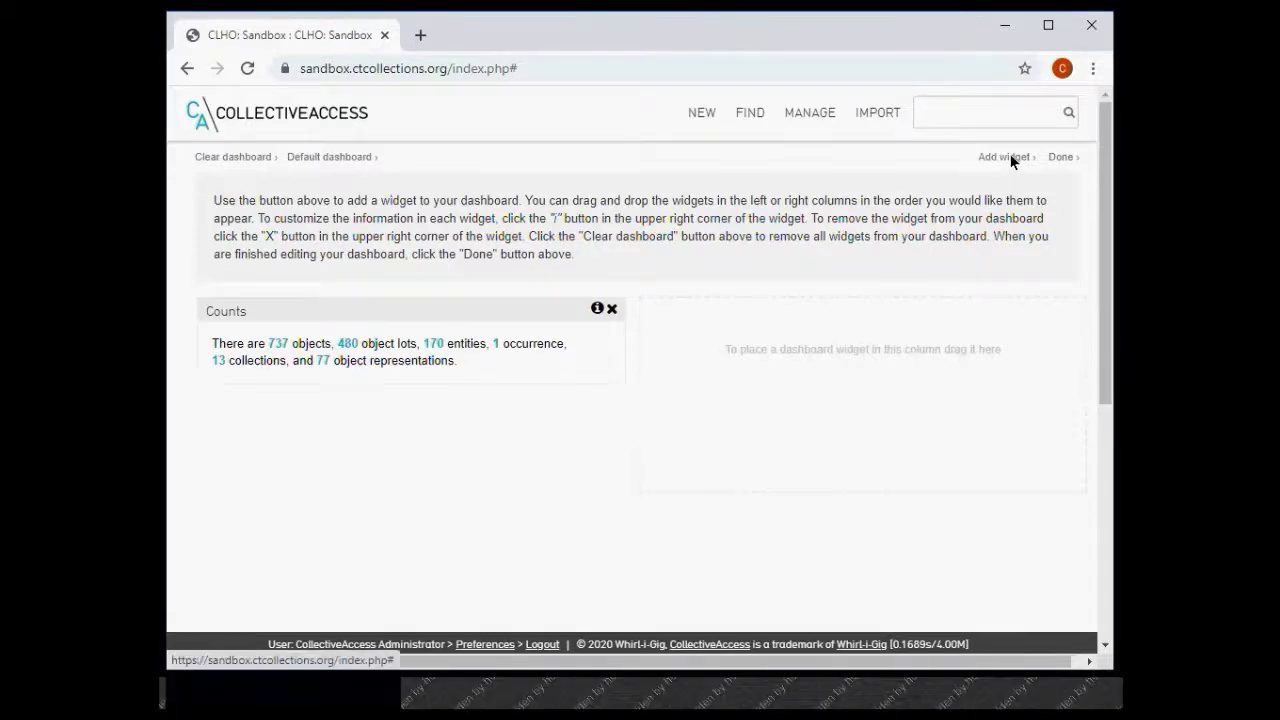
# - Add the Random Object widget from the Add a Widget list below Counts
pyautogui.click(1005, 157)
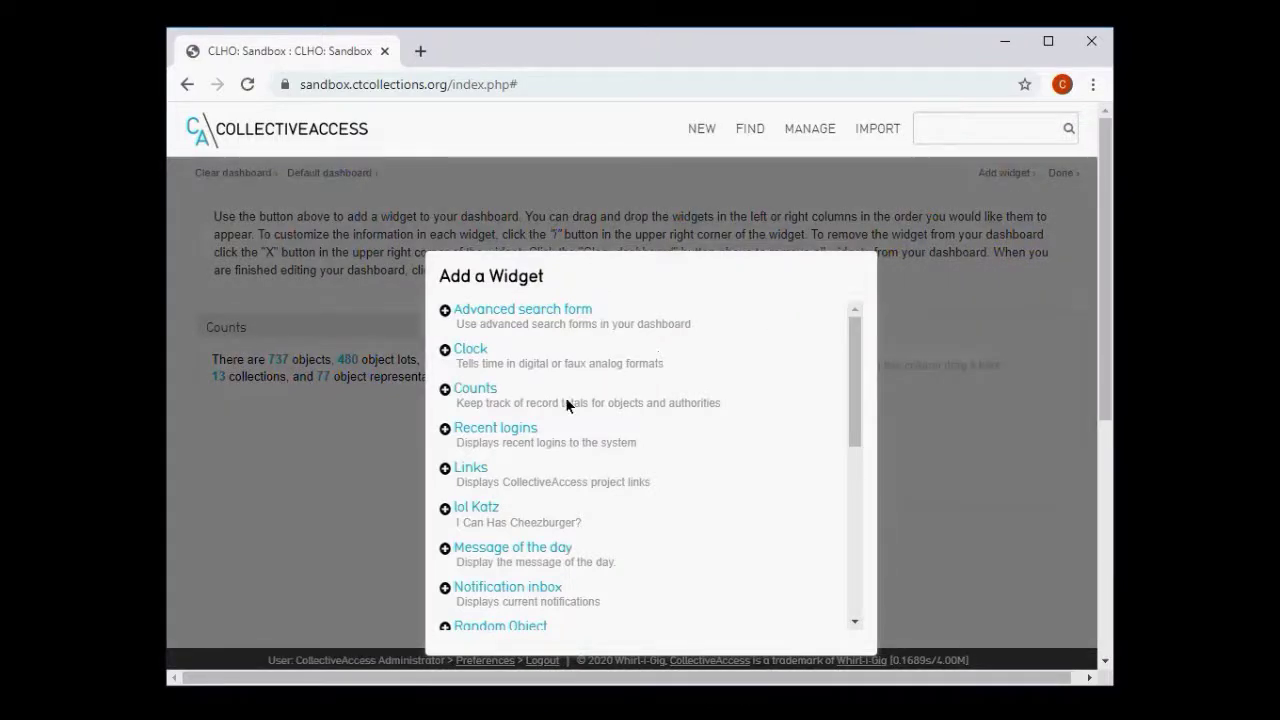
pyautogui.scroll(-3, 566, 400)
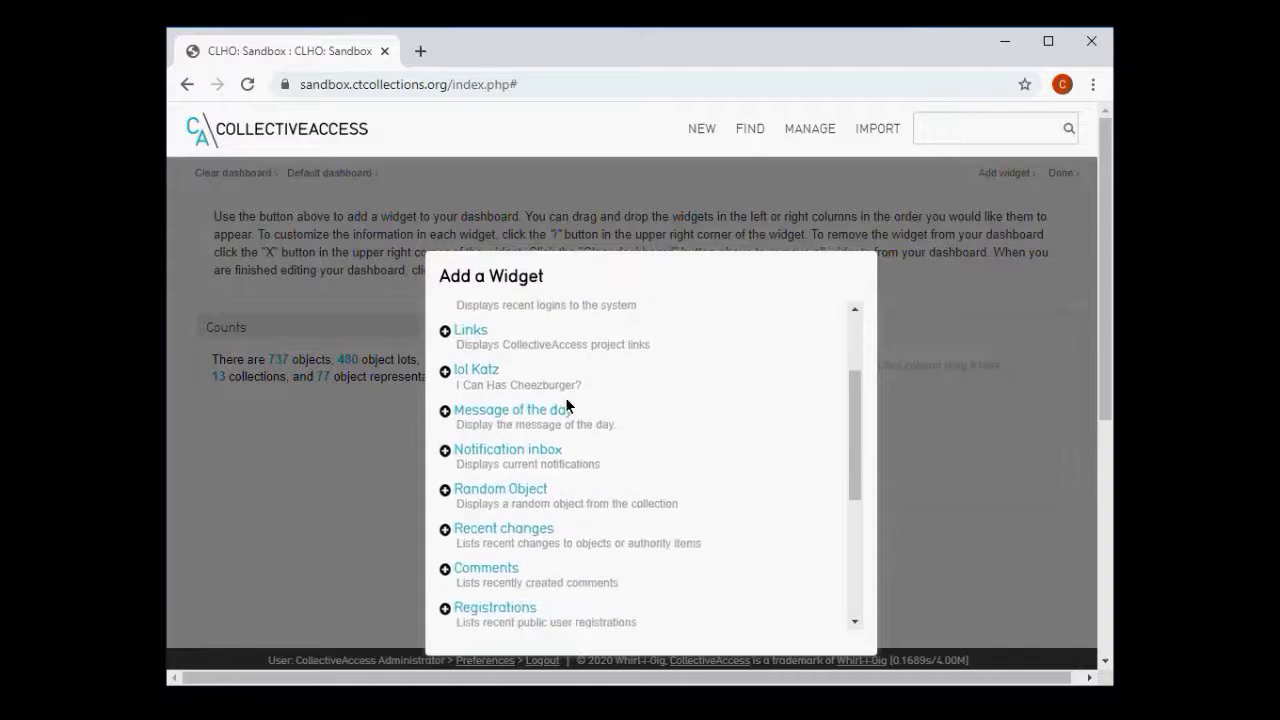
pyautogui.scroll(-1, 565, 400)
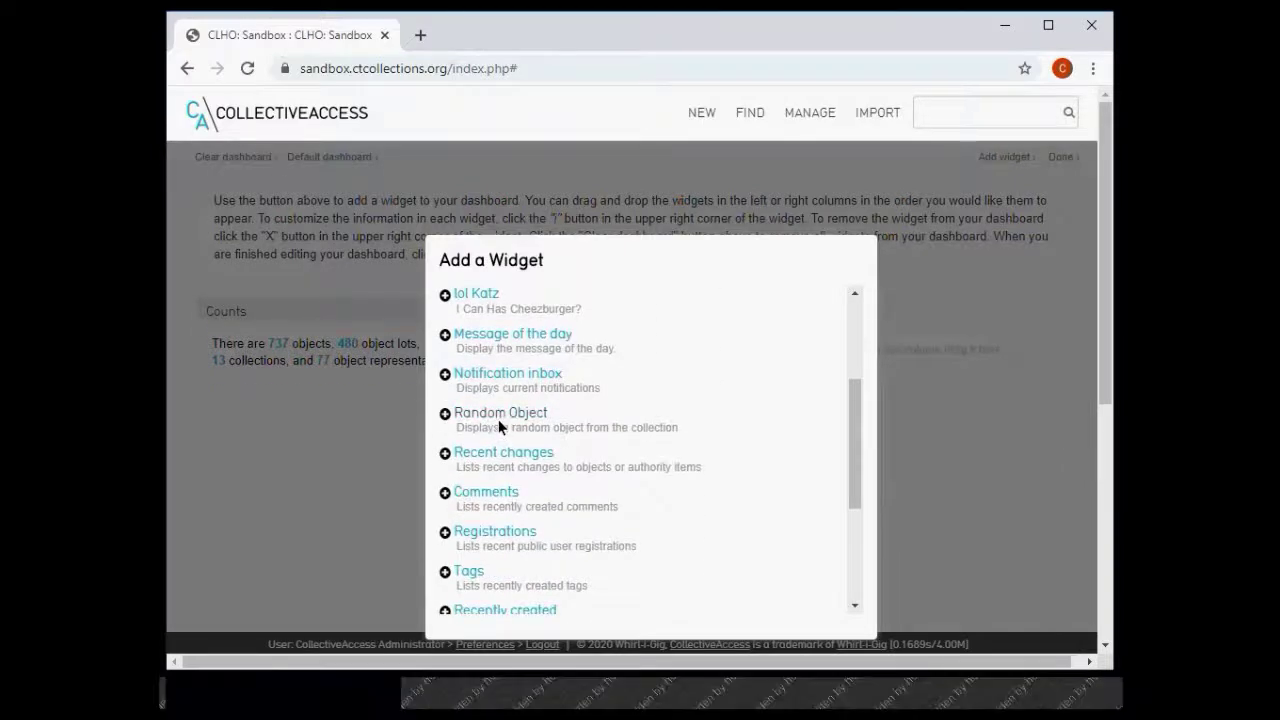
pyautogui.click(497, 418)
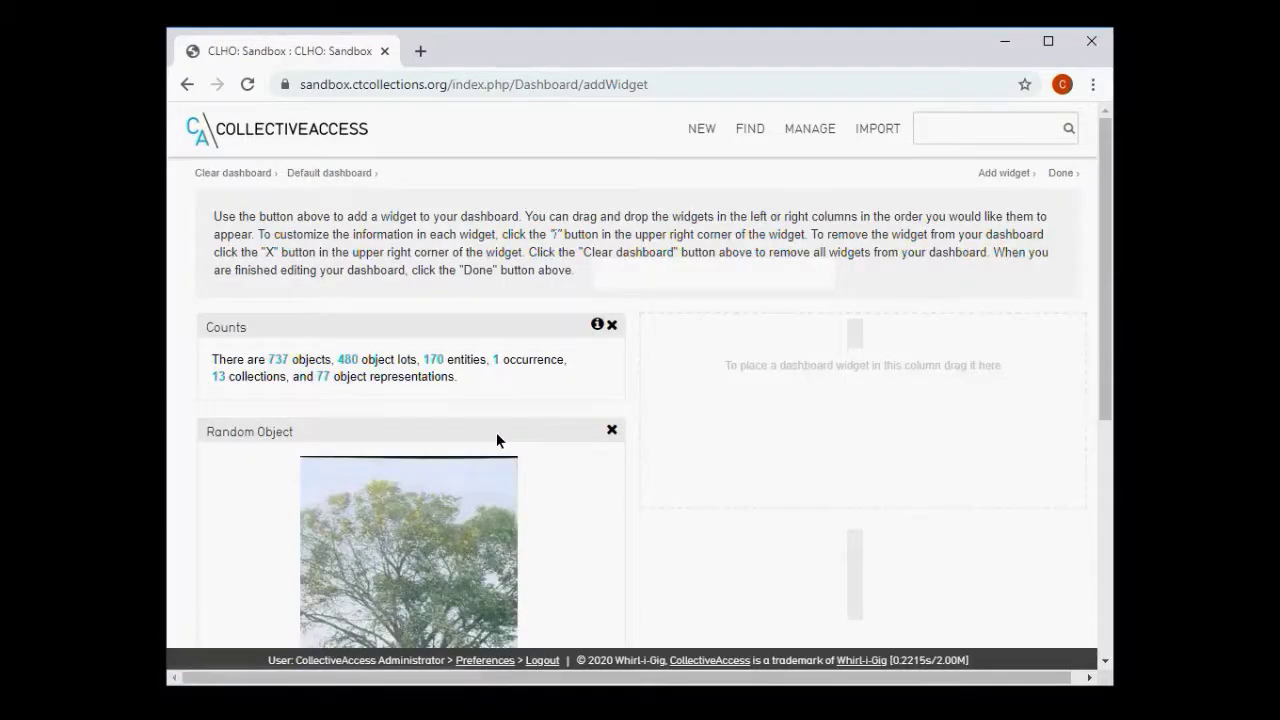
pyautogui.scroll(-3, 621, 503)
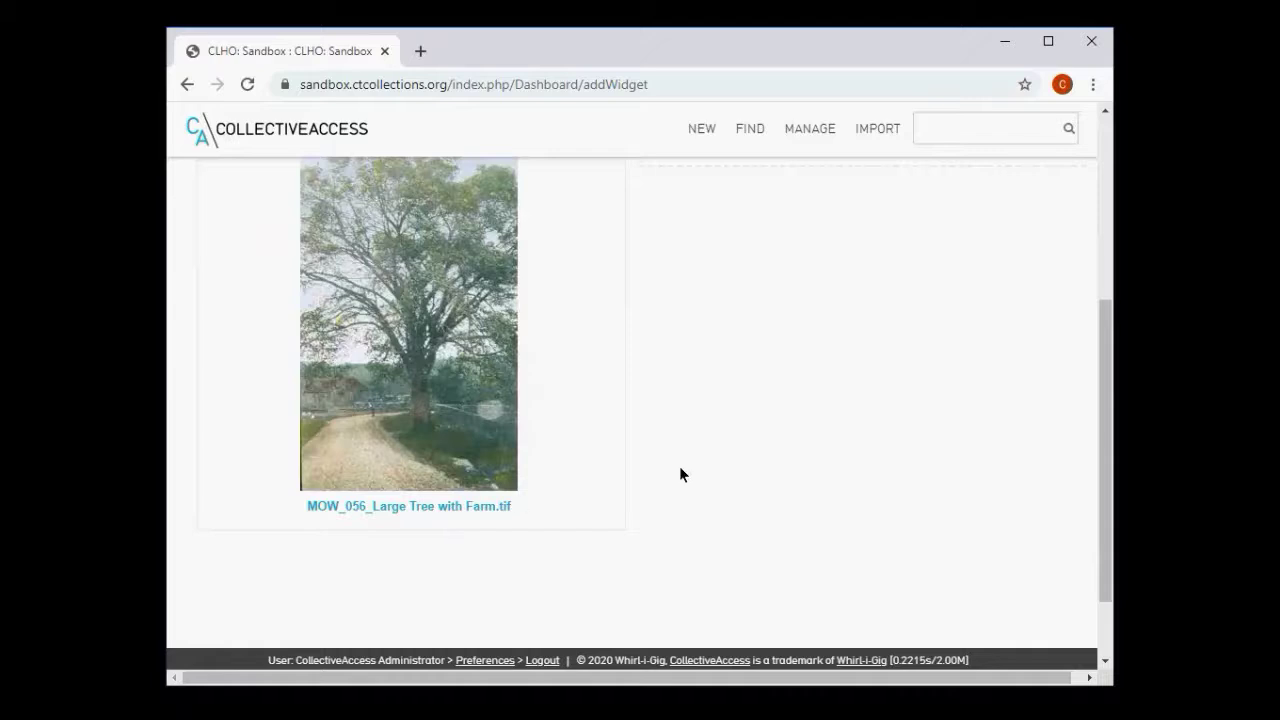
pyautogui.scroll(5, 679, 474)
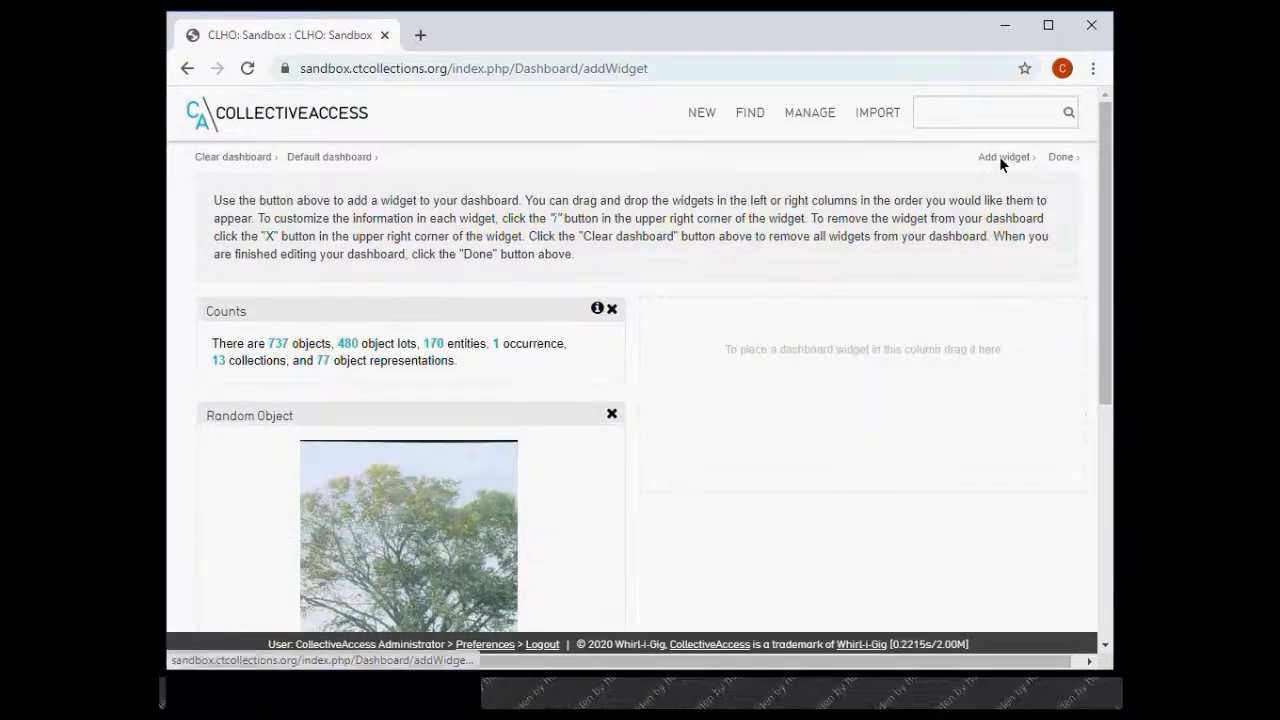
pyautogui.click(999, 156)
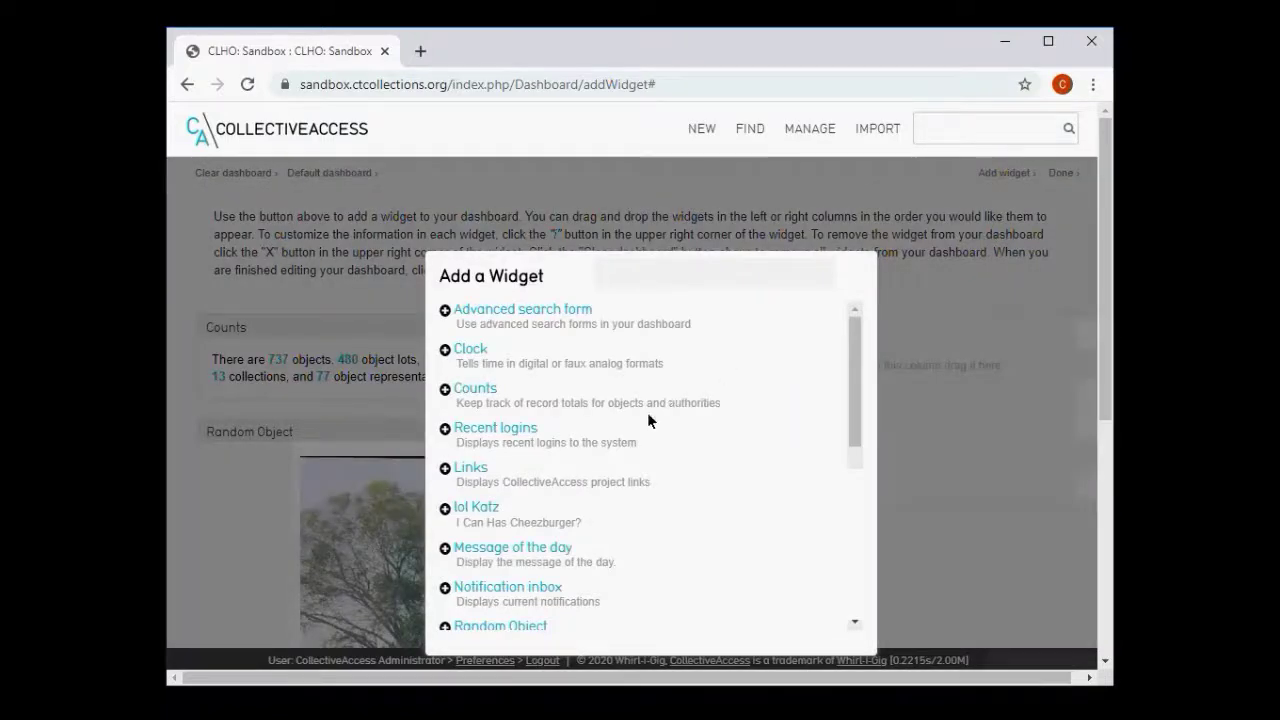
# - Add the Recent logins widget and drag it into the empty right-hand column
pyautogui.click(505, 417)
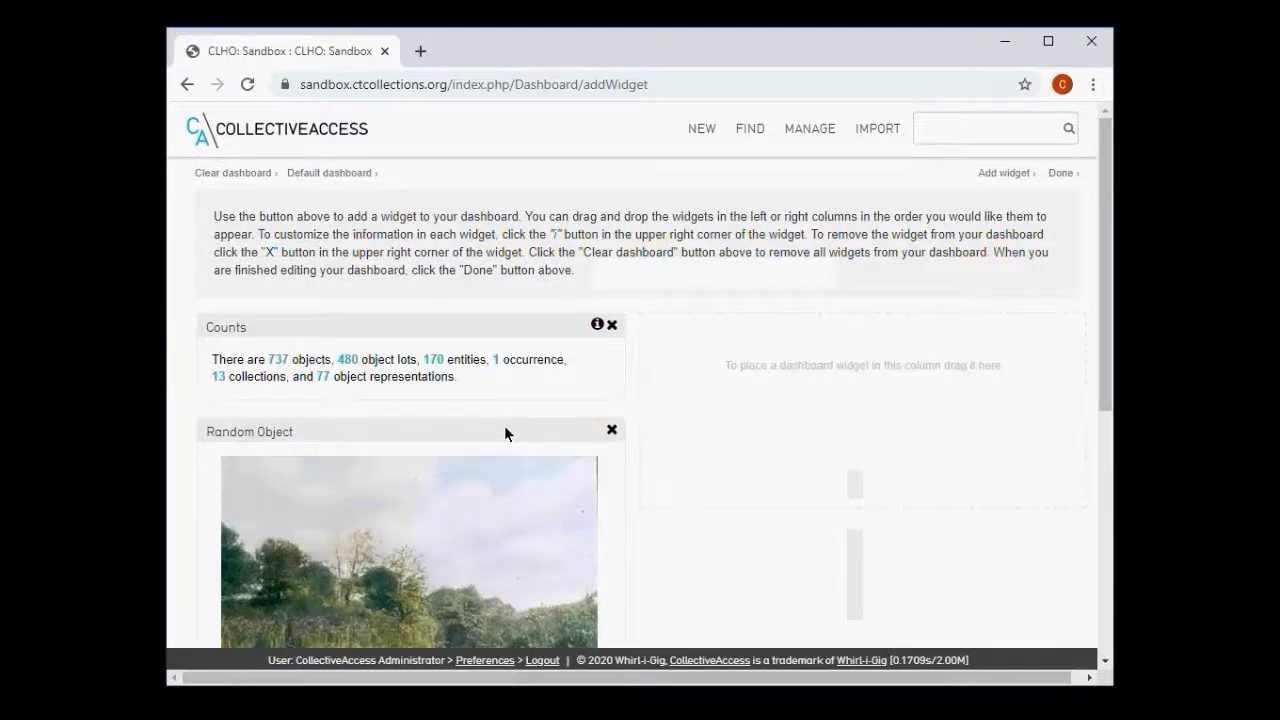
pyautogui.scroll(-5, 556, 428)
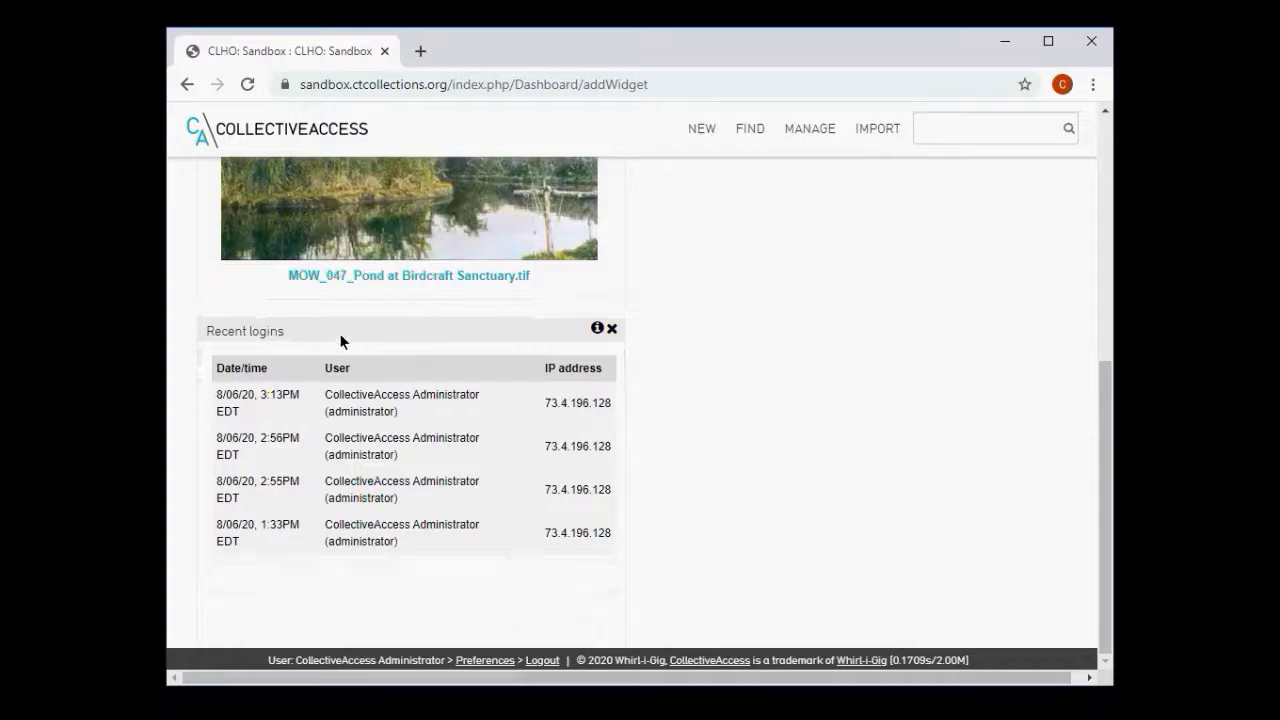
pyautogui.moveTo(339, 333); pyautogui.dragTo(776, 145)
pyautogui.scroll(3, 840, 340)
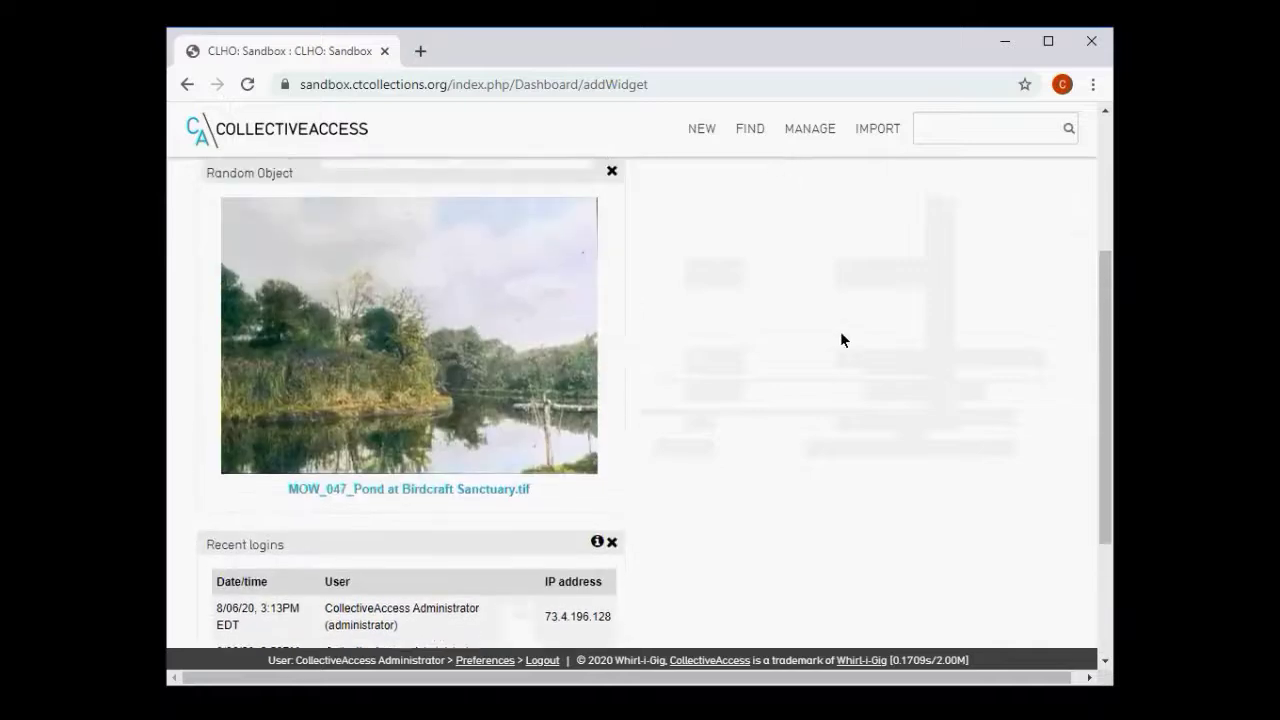
pyautogui.moveTo(409, 576); pyautogui.dragTo(833, 146)
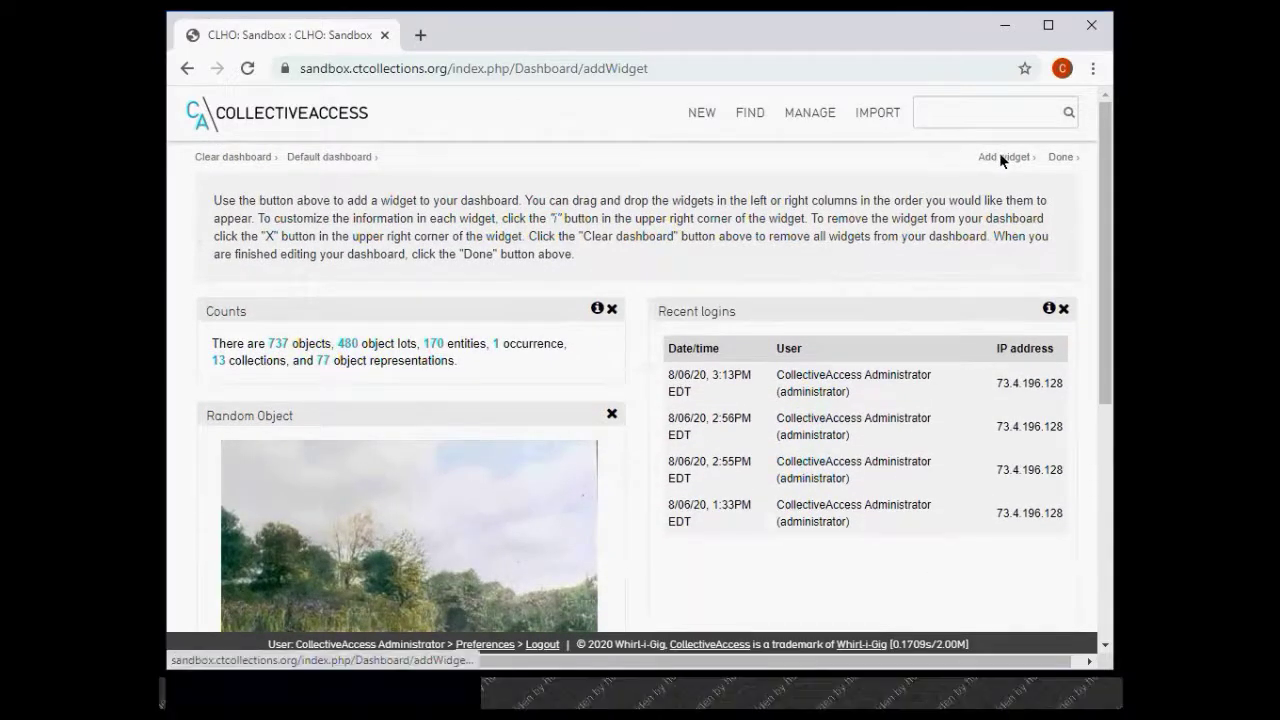
pyautogui.click(1000, 169)
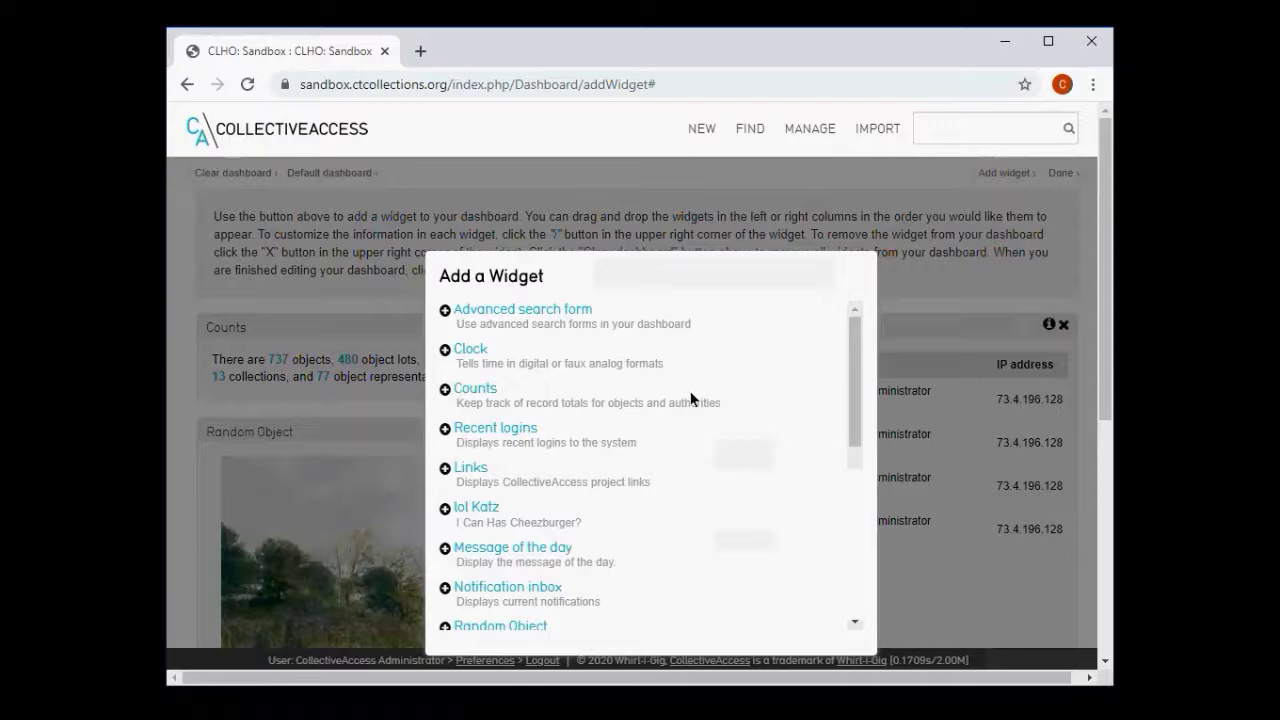
# - Add the Search By Set widget from the Add a Widget list
pyautogui.scroll(-5, 690, 393)
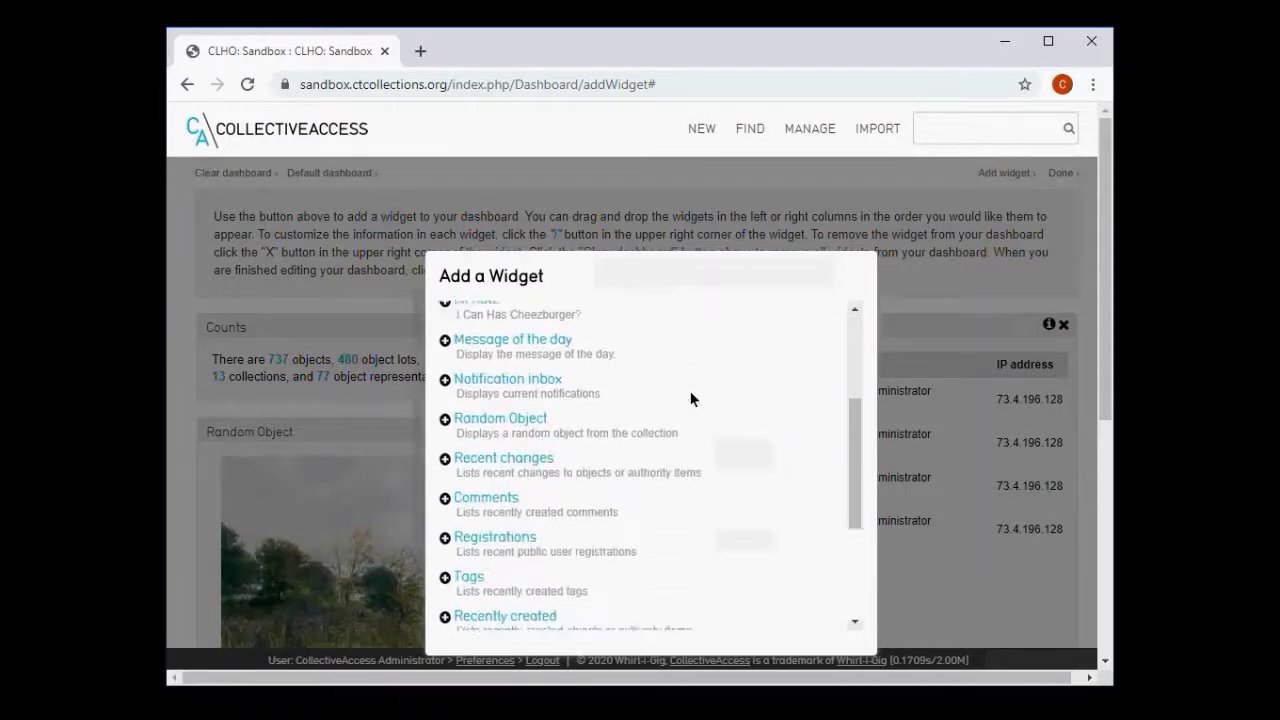
pyautogui.scroll(-3, 690, 393)
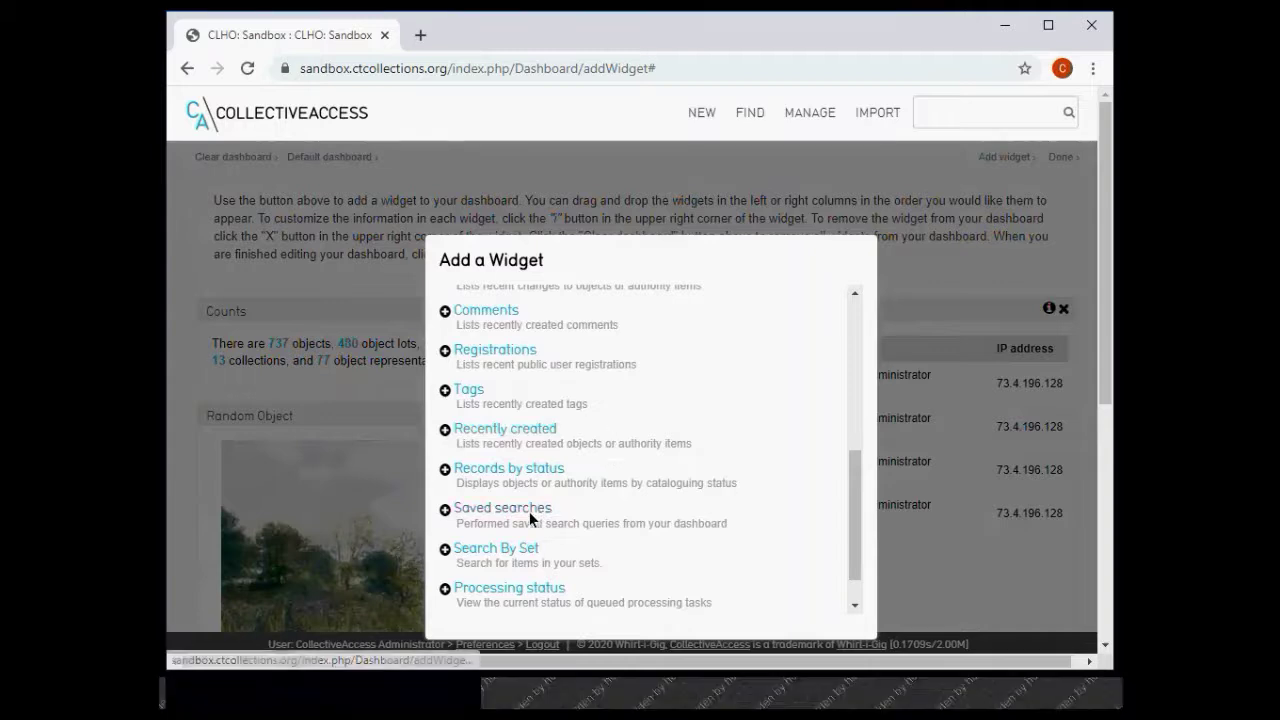
pyautogui.scroll(-3, 530, 518)
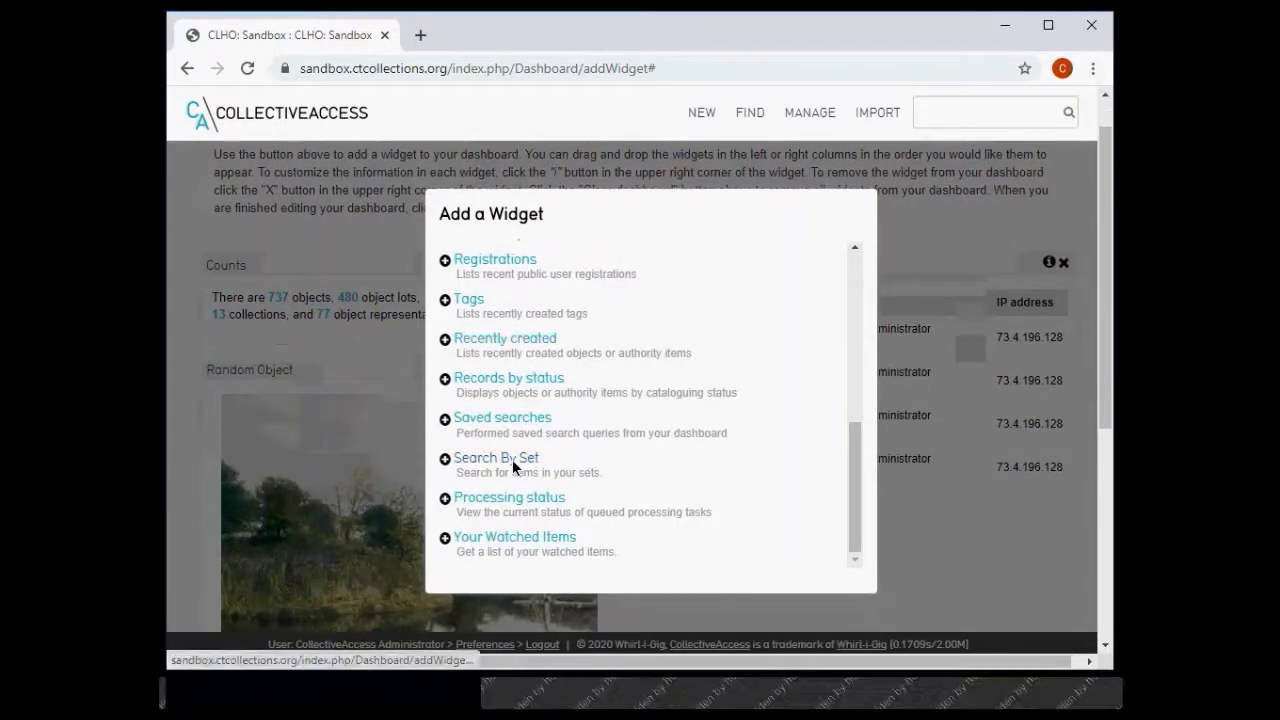
pyautogui.click(512, 460)
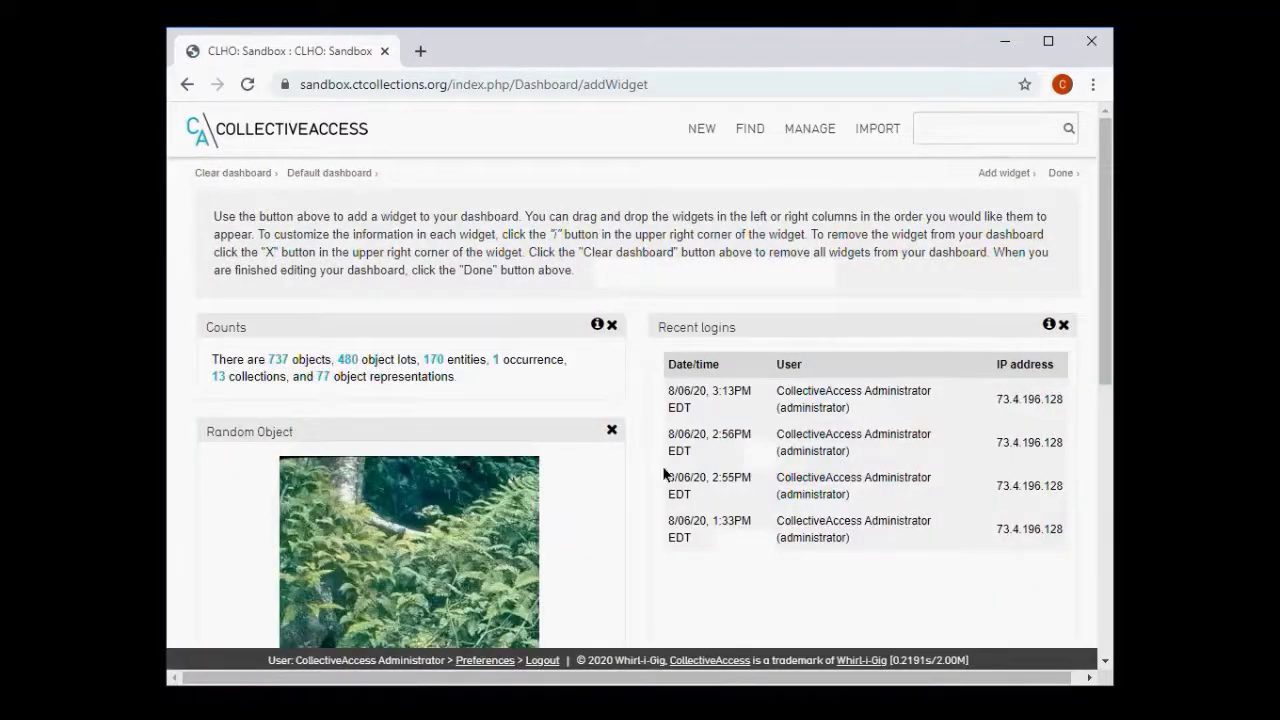
# - Move Search By Set to the top of the right column, above Recent logins
pyautogui.scroll(-5, 772, 386)
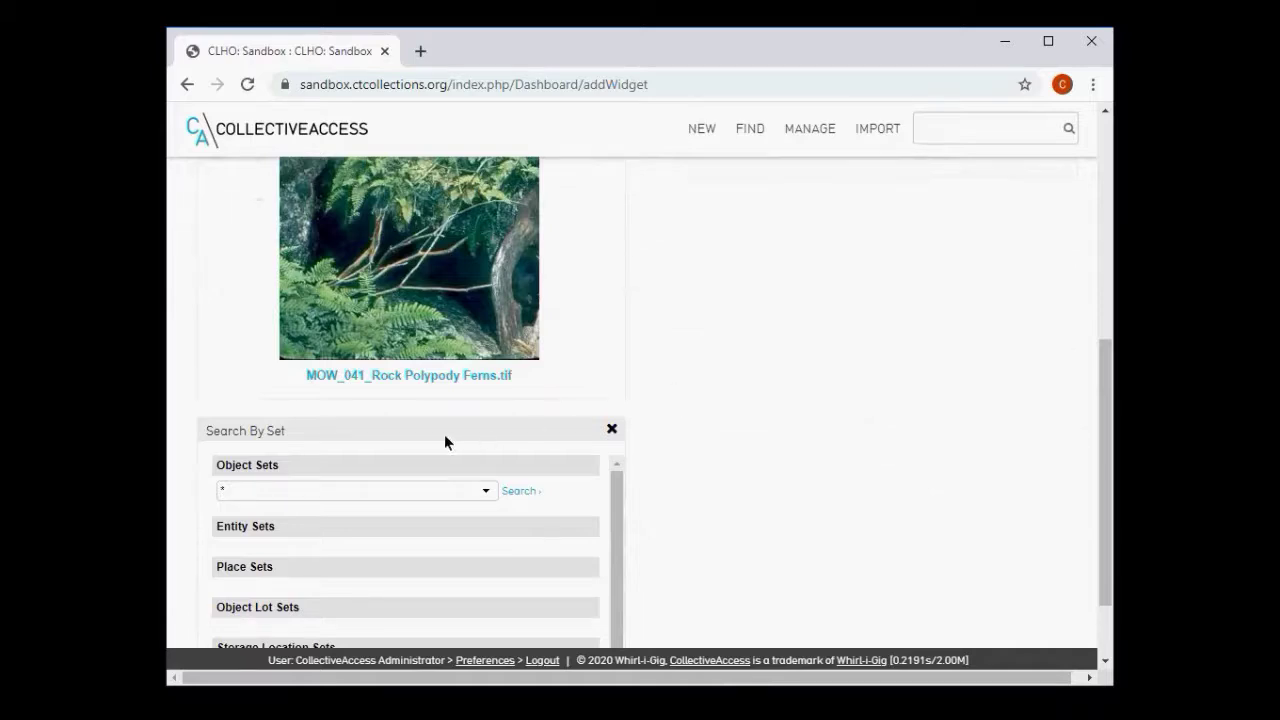
pyautogui.moveTo(444, 434); pyautogui.dragTo(880, 184)
pyautogui.scroll(3, 878, 226)
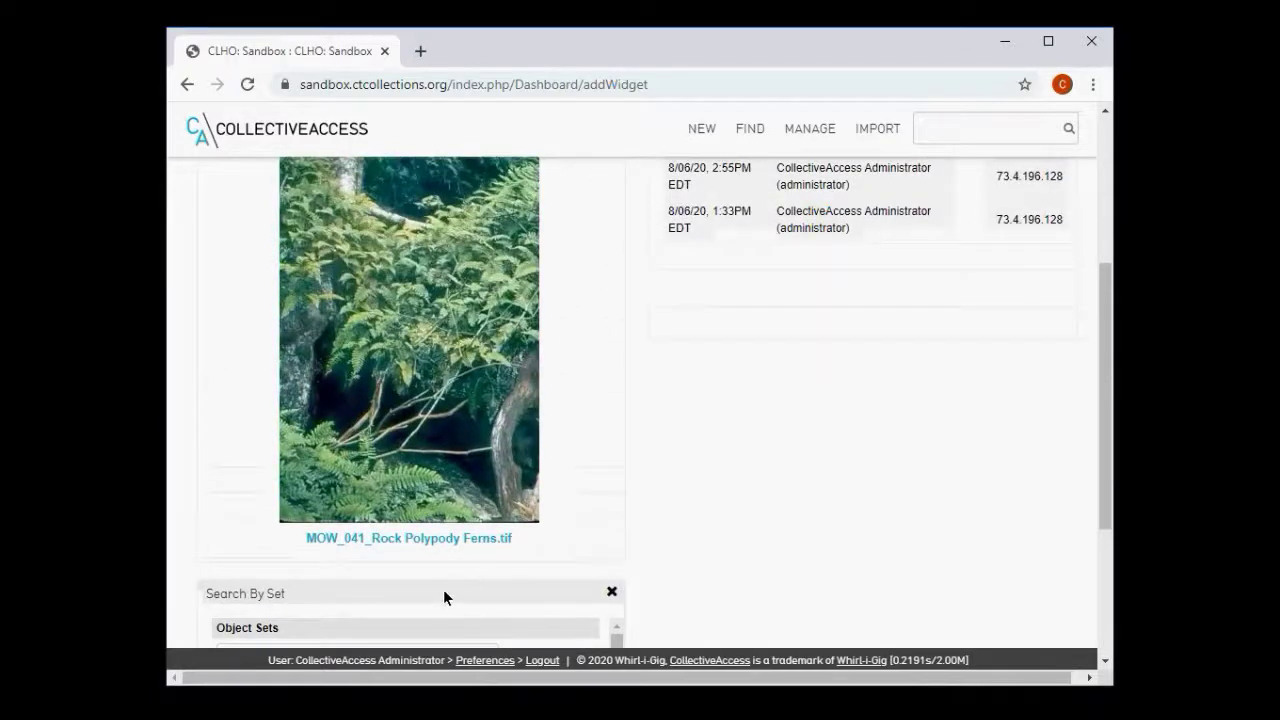
pyautogui.moveTo(443, 593); pyautogui.dragTo(874, 100)
pyautogui.moveTo(871, 219)
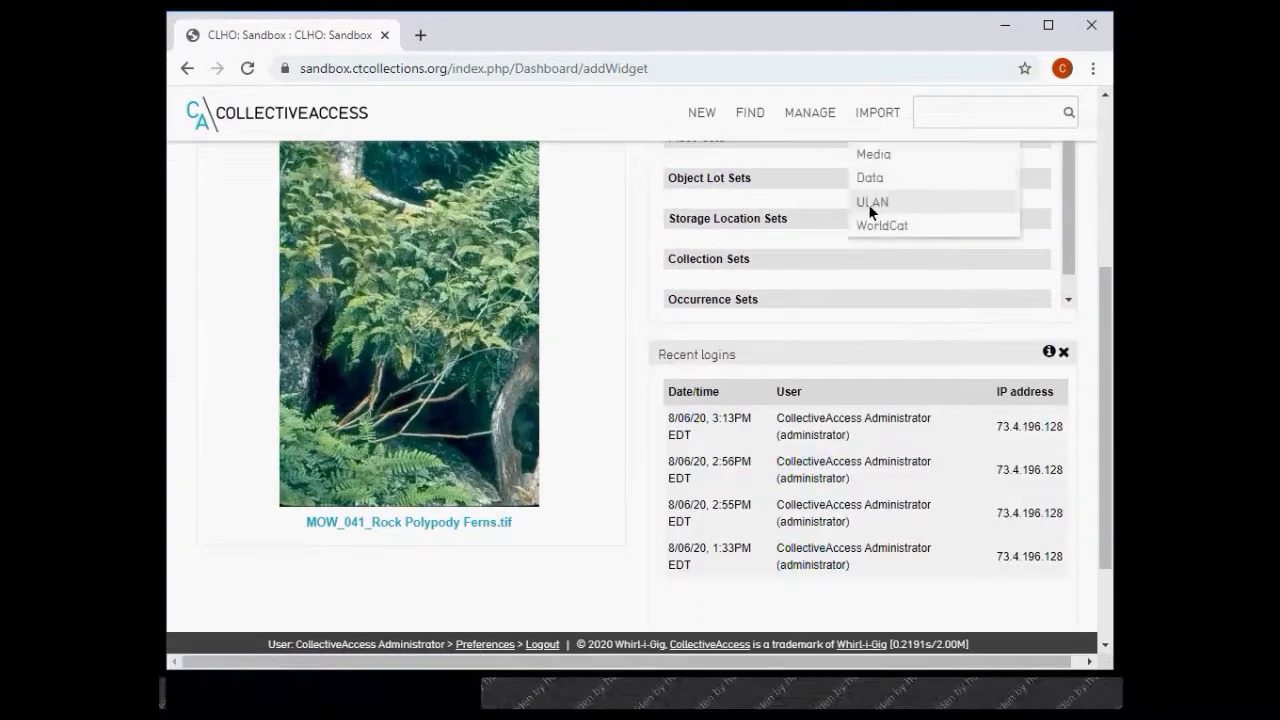
pyautogui.scroll(2, 870, 226)
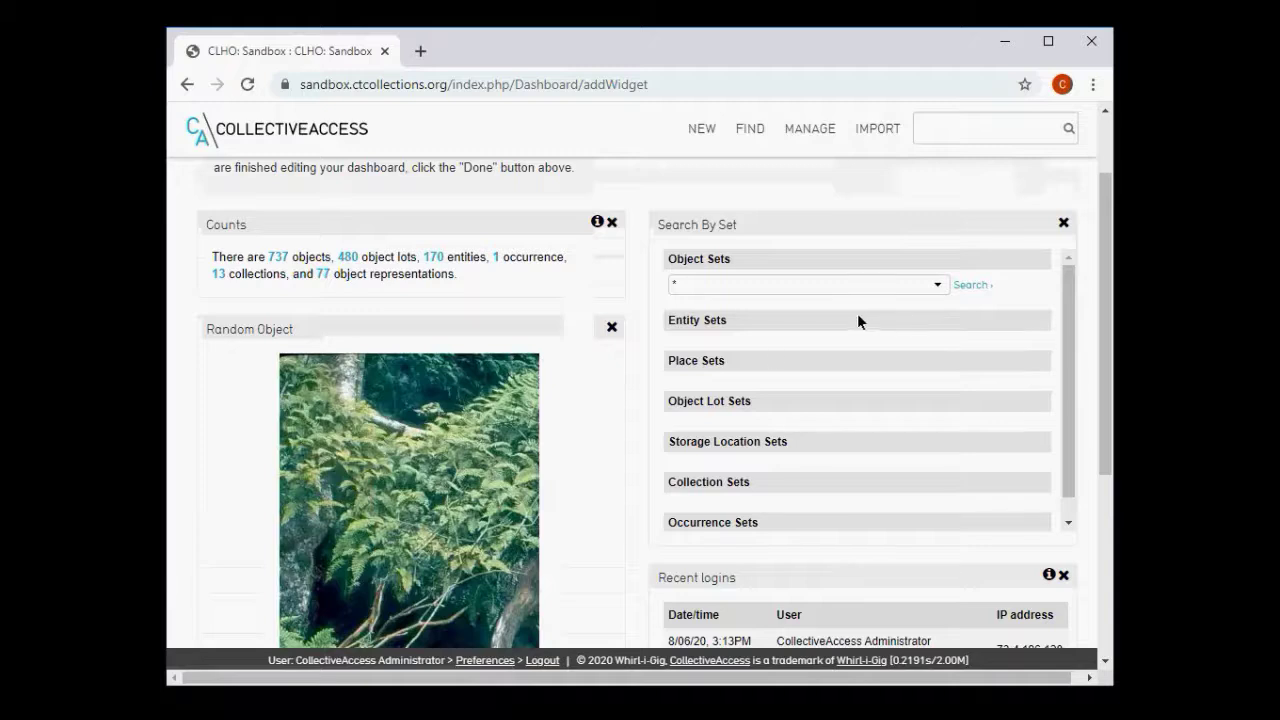
pyautogui.scroll(-1, 774, 363)
pyautogui.scroll(1, 775, 364)
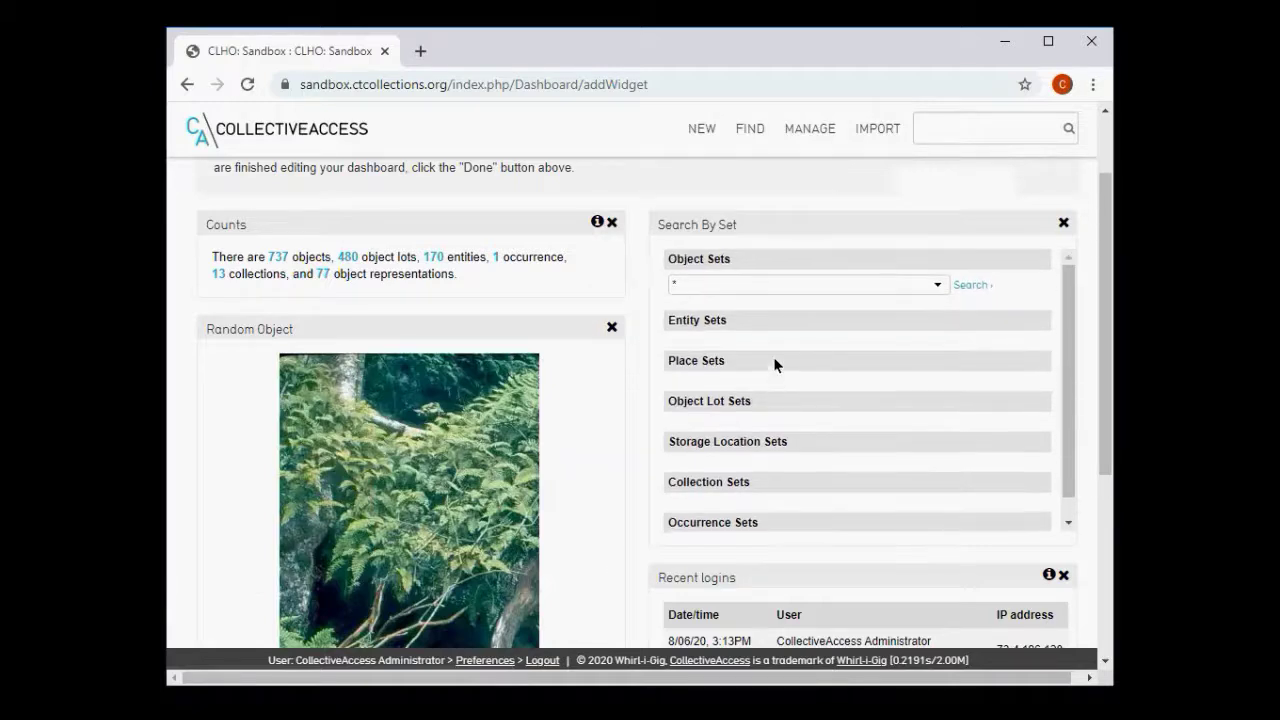
pyautogui.scroll(-2, 641, 398)
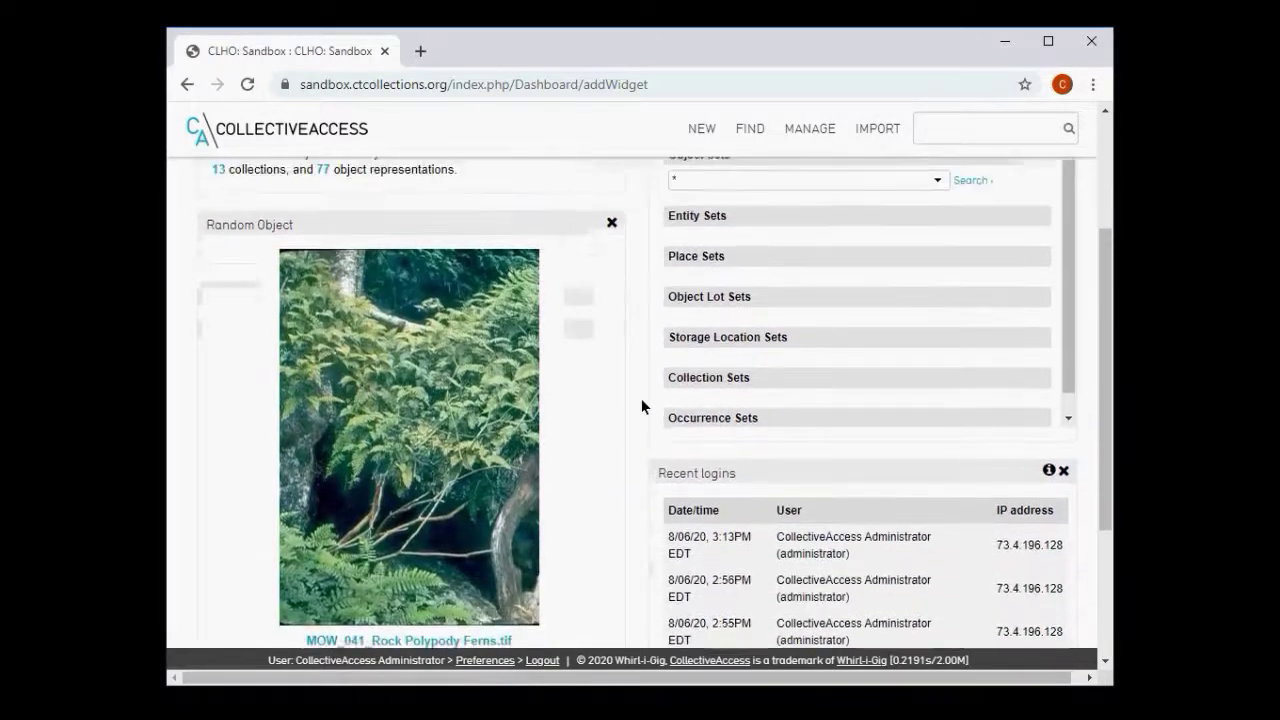
pyautogui.scroll(1, 641, 398)
pyautogui.scroll(-3, 641, 398)
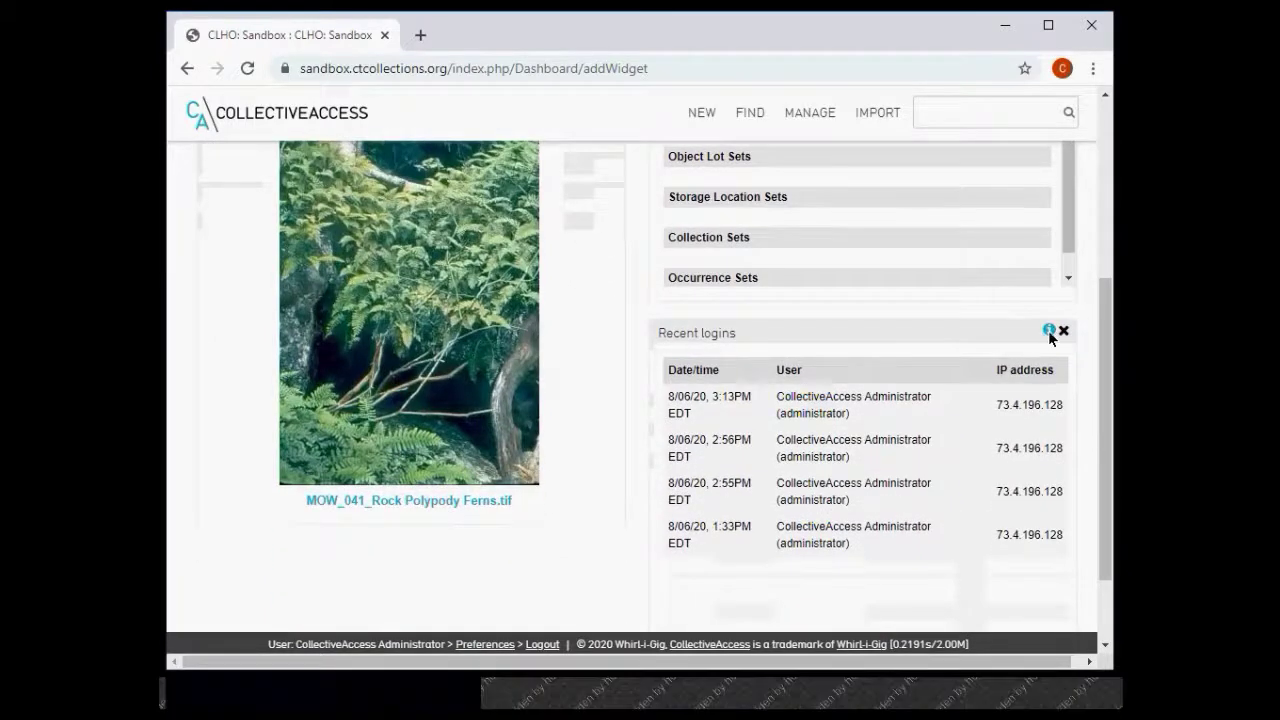
# - Change the Recent logins widget's time window from 24 to 48 hours and save
pyautogui.click(1050, 333)
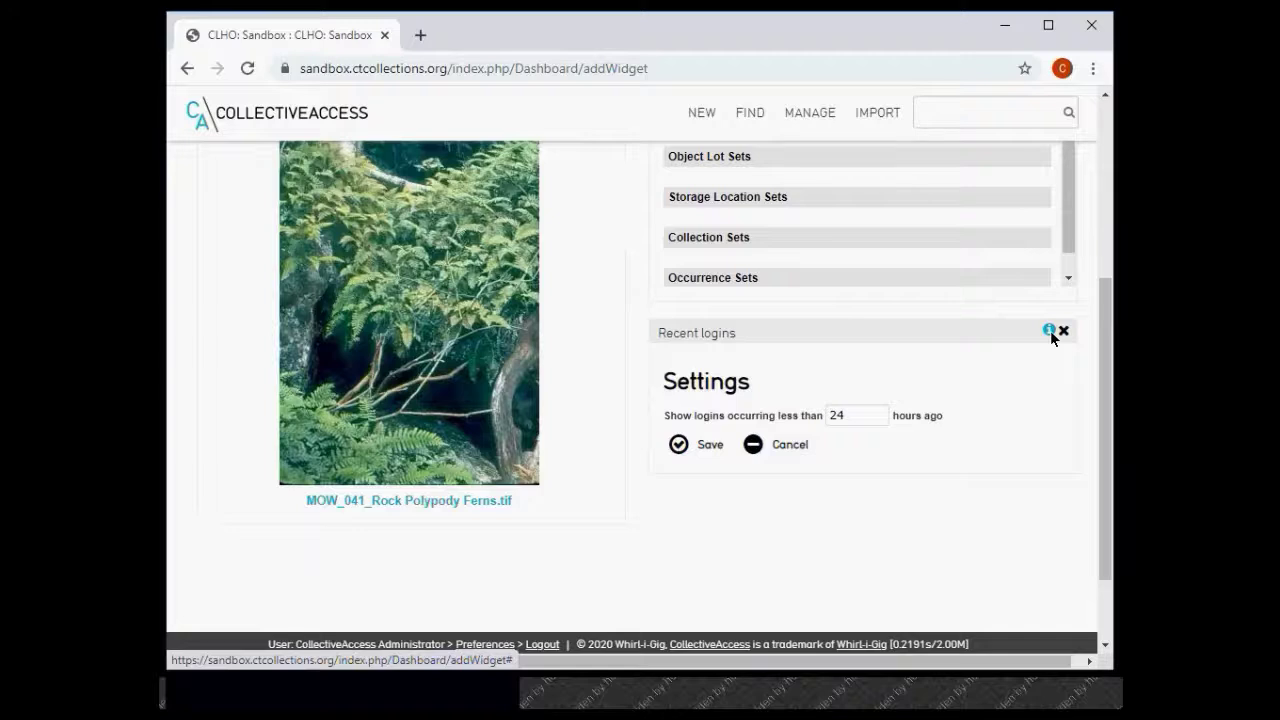
pyautogui.moveTo(858, 422)
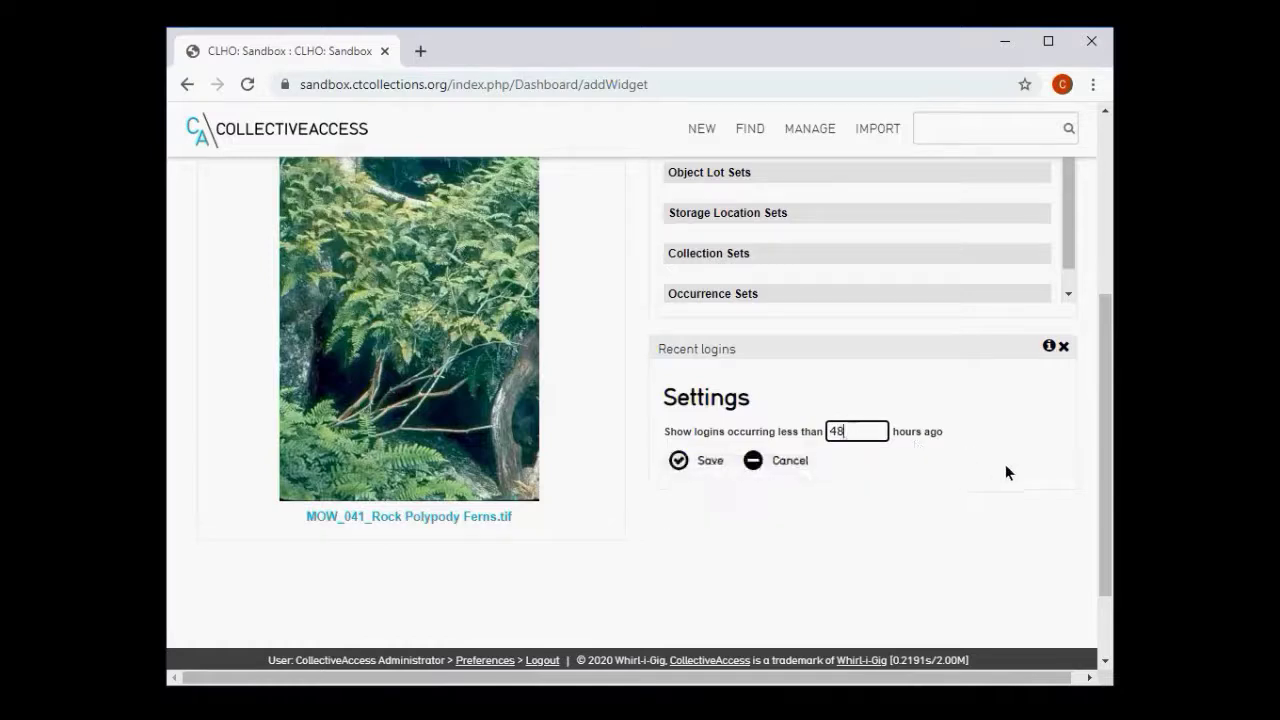
pyautogui.click(685, 463)
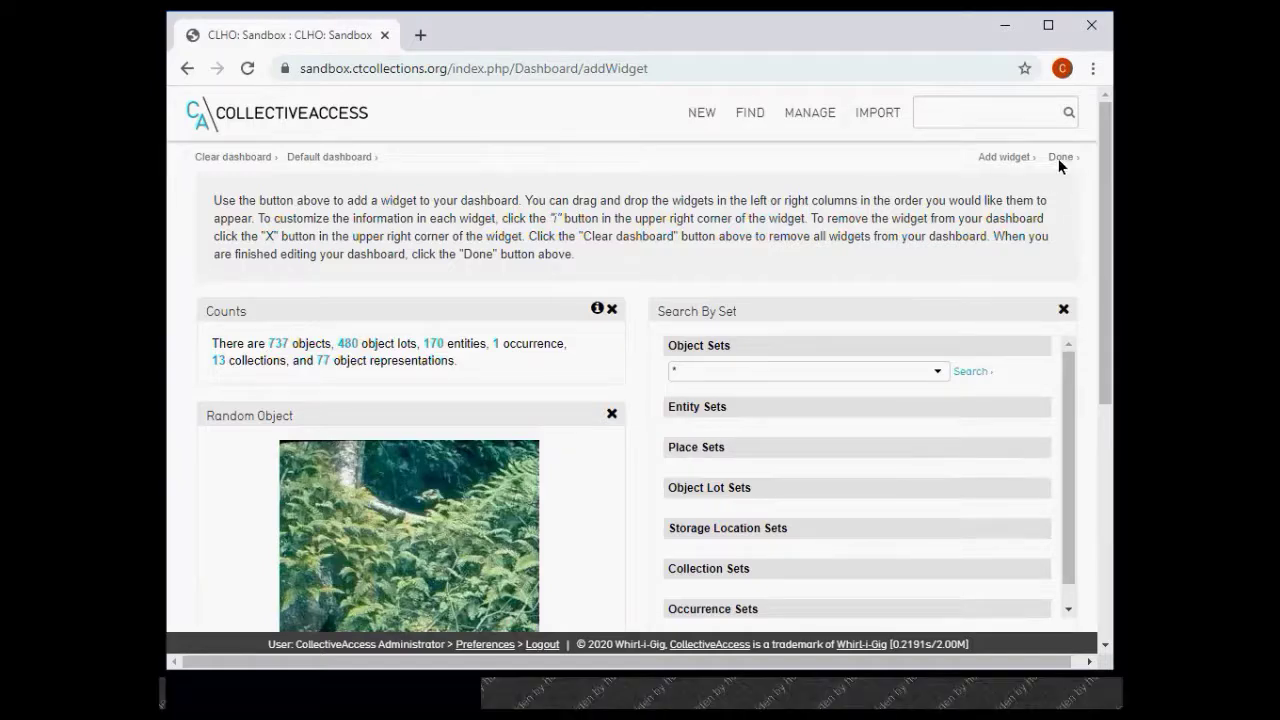
# - Leave dashboard edit mode with Done to show the four widgets normally
pyautogui.click(1059, 173)
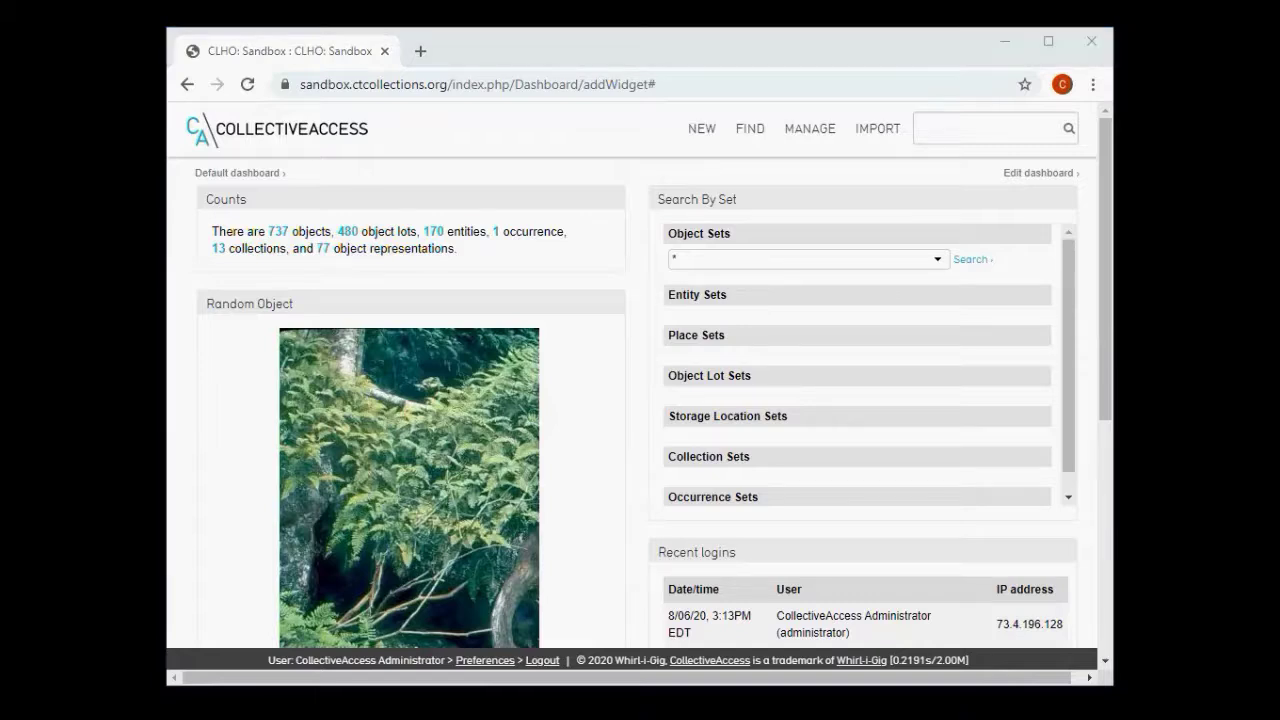
pyautogui.moveTo(773, 120)
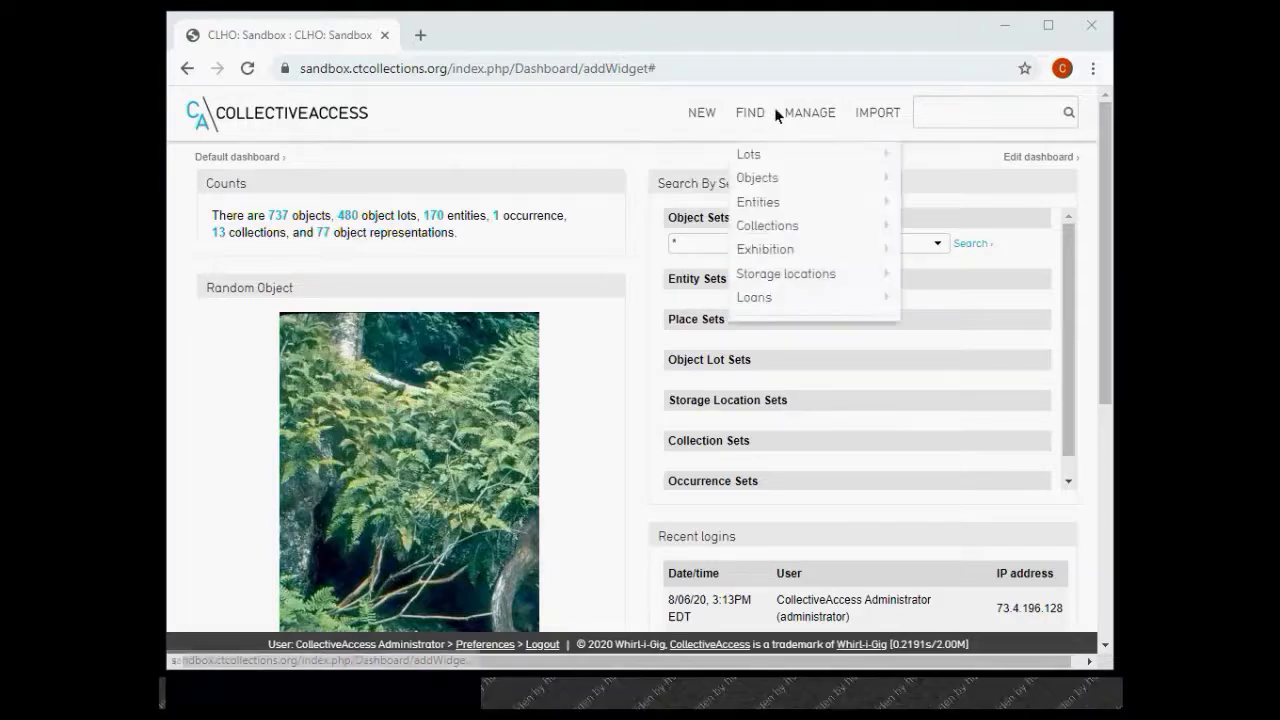
# - Go to MANAGE > Access control to list the full-access User logins
pyautogui.moveTo(810, 126)
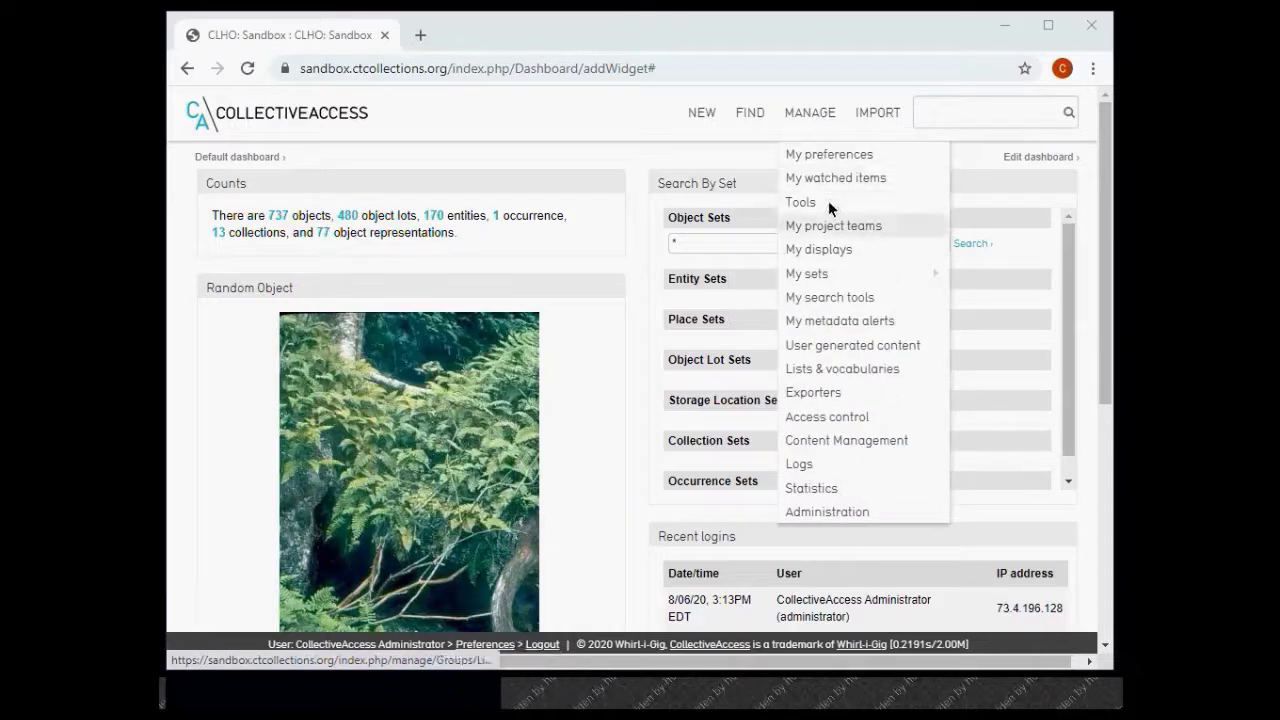
pyautogui.moveTo(835, 273)
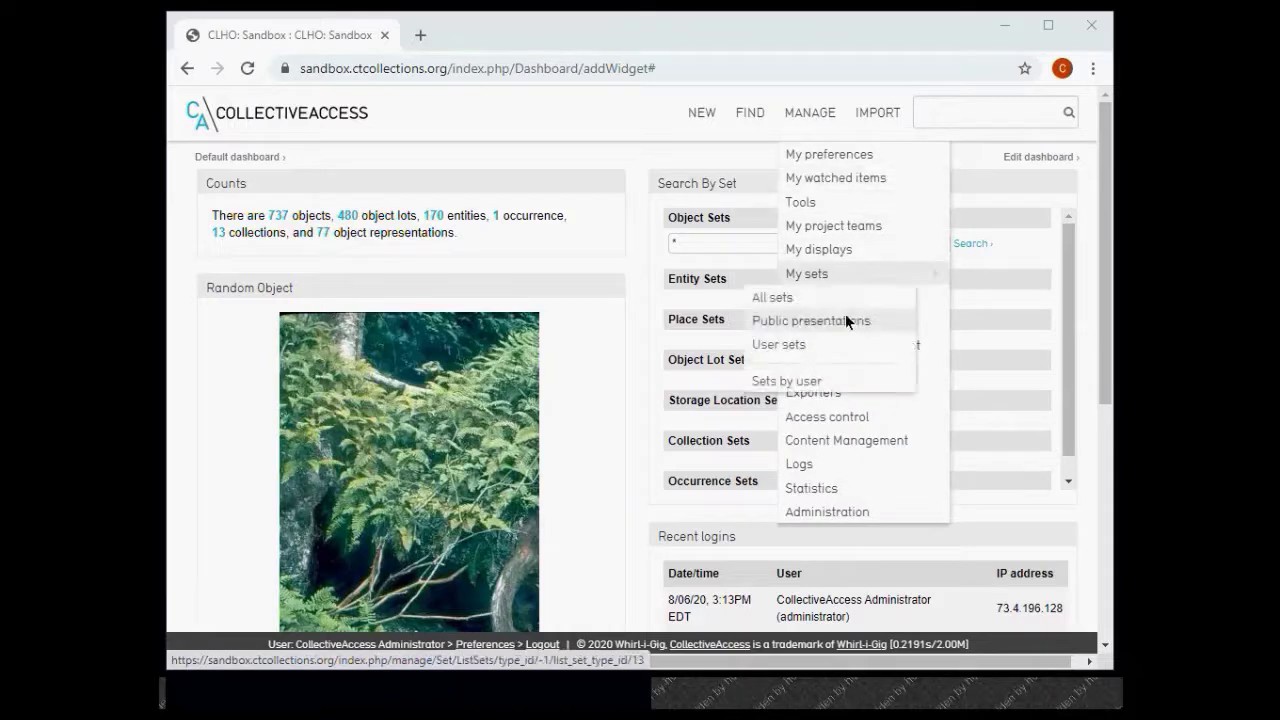
pyautogui.click(855, 416)
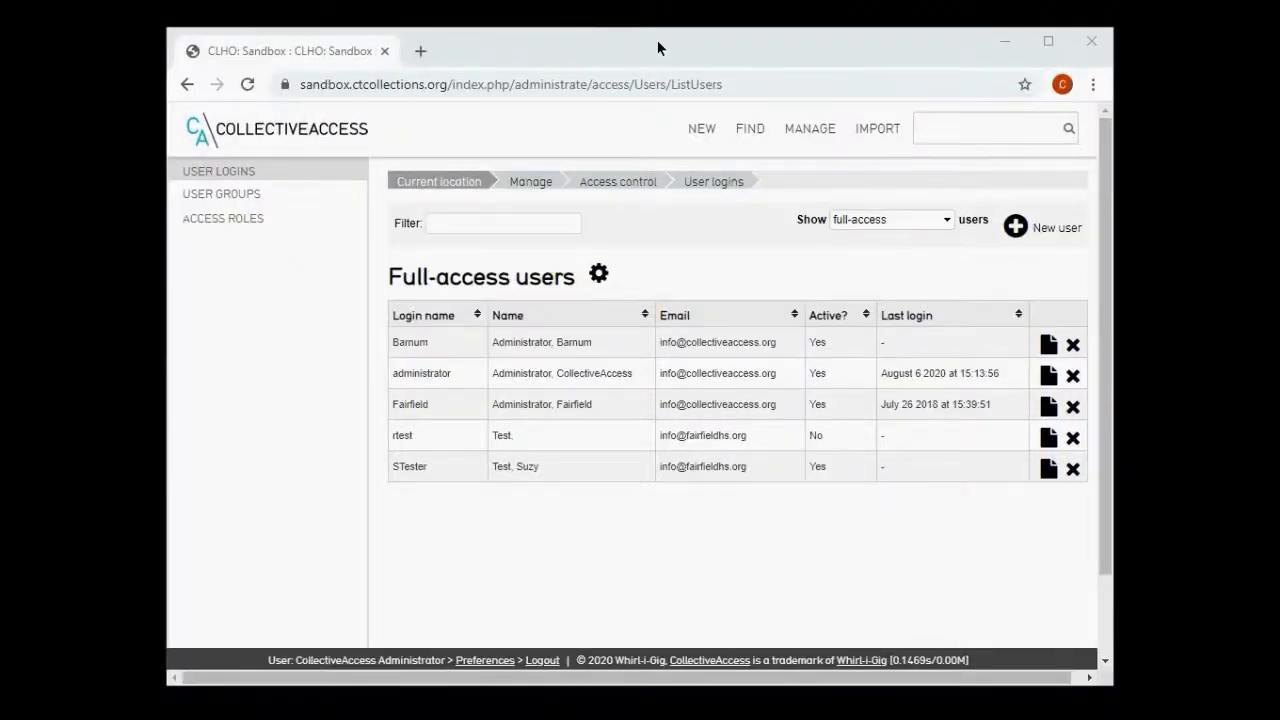
pyautogui.click(657, 40)
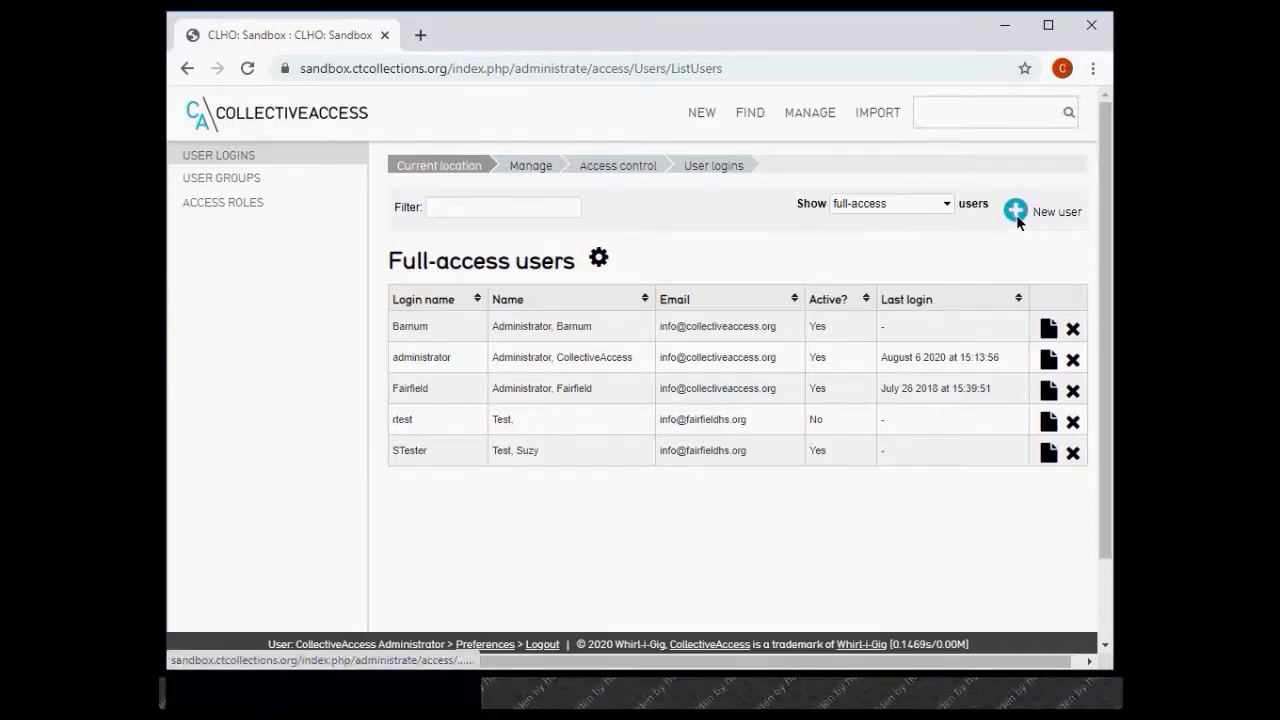
# - Start a new user, replacing the prefilled user name with the new login name, class full-access
pyautogui.click(1016, 213)
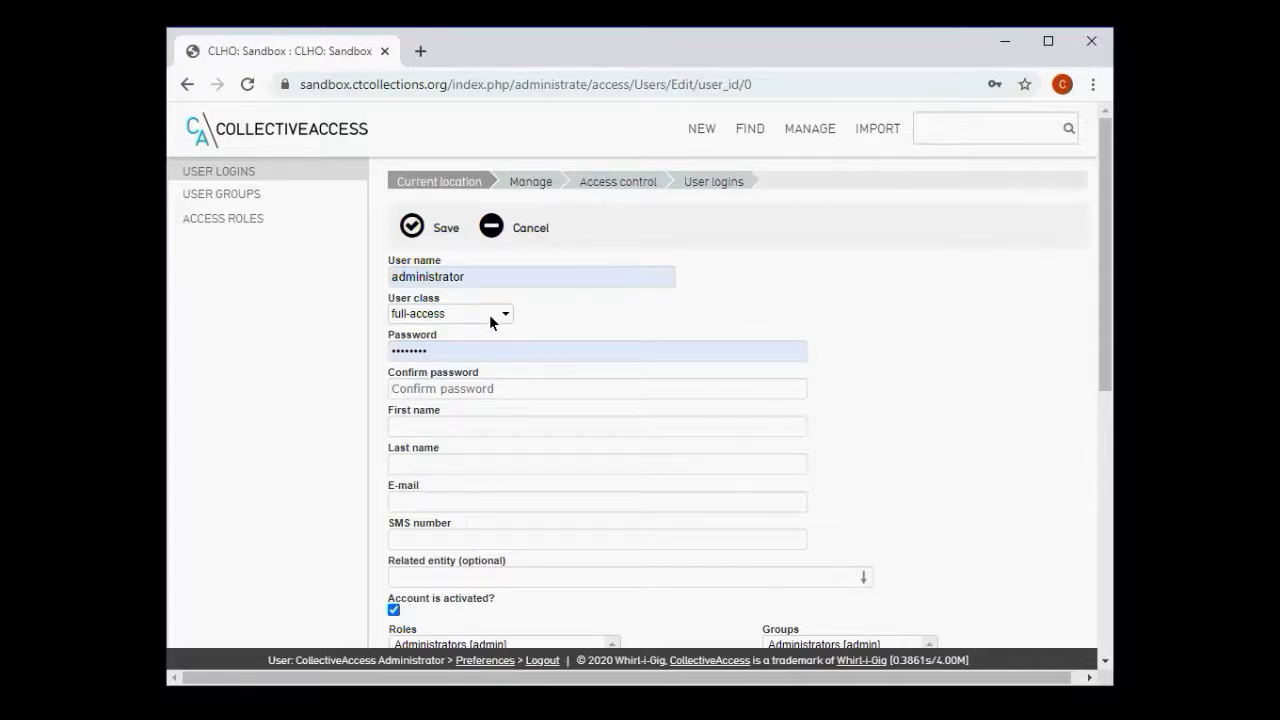
pyautogui.doubleClick(472, 280)
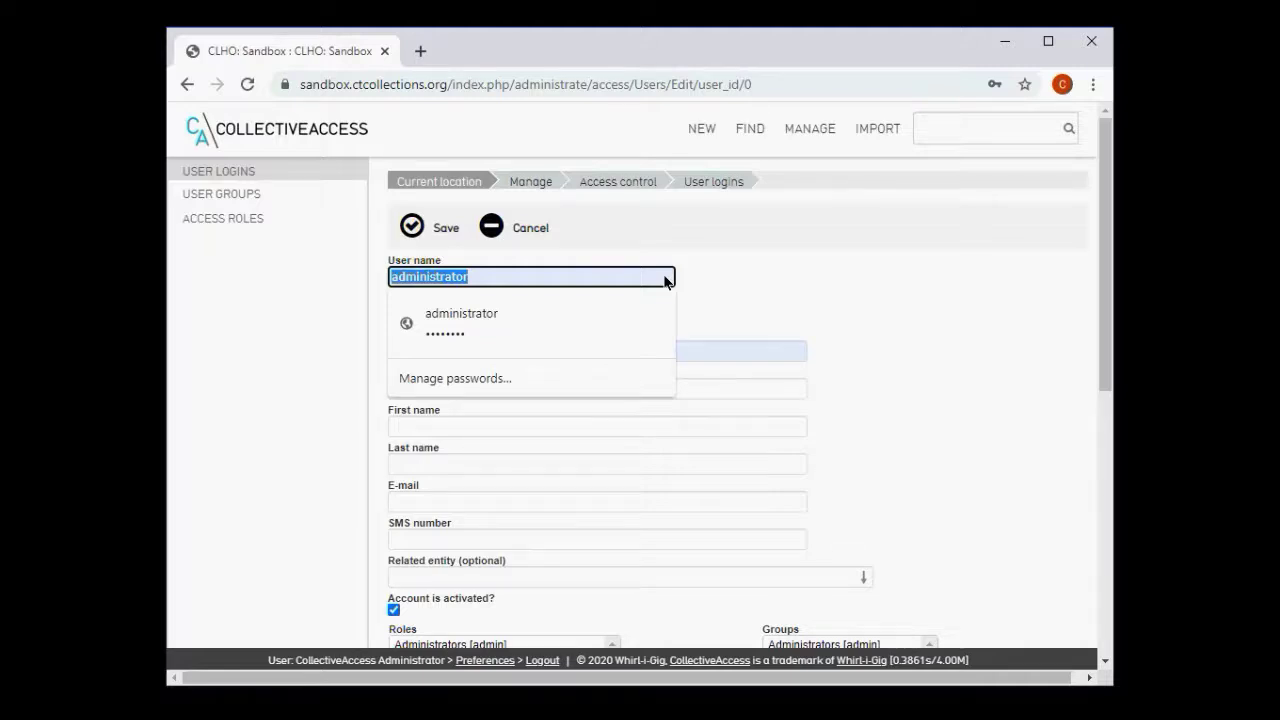
pyautogui.write('vvol')
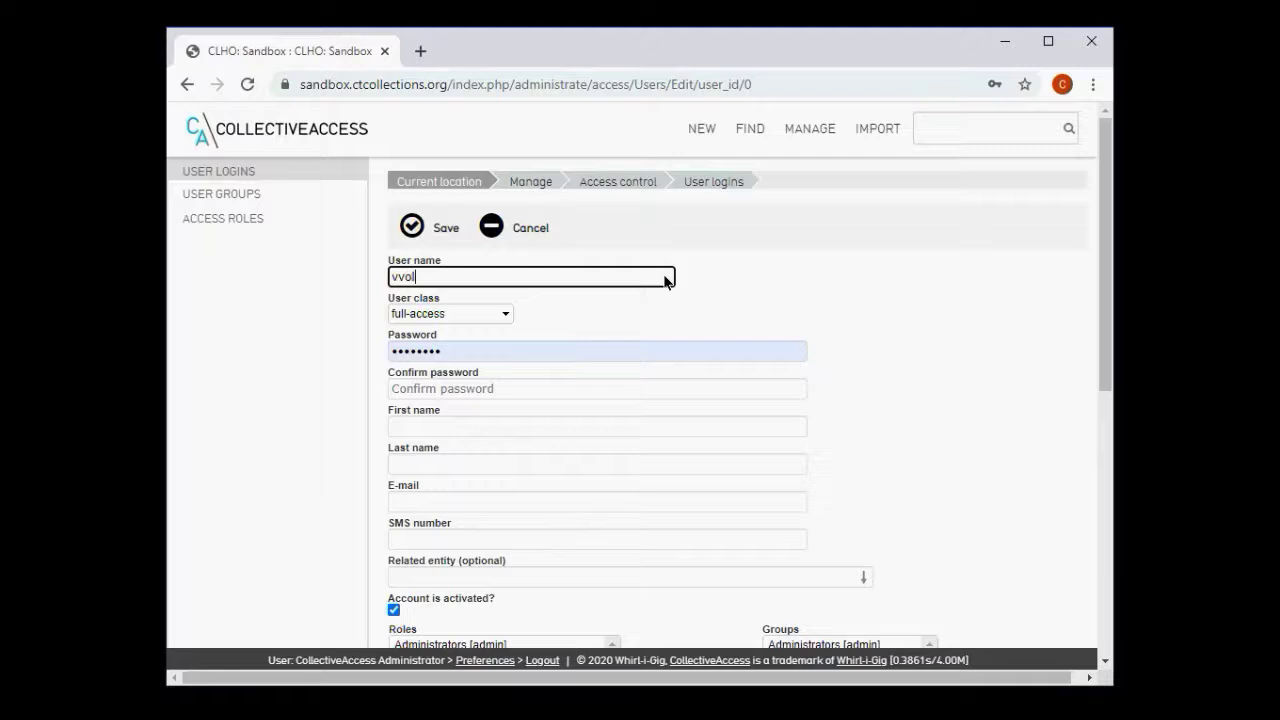
pyautogui.write('unteer')
pyautogui.click(508, 316)
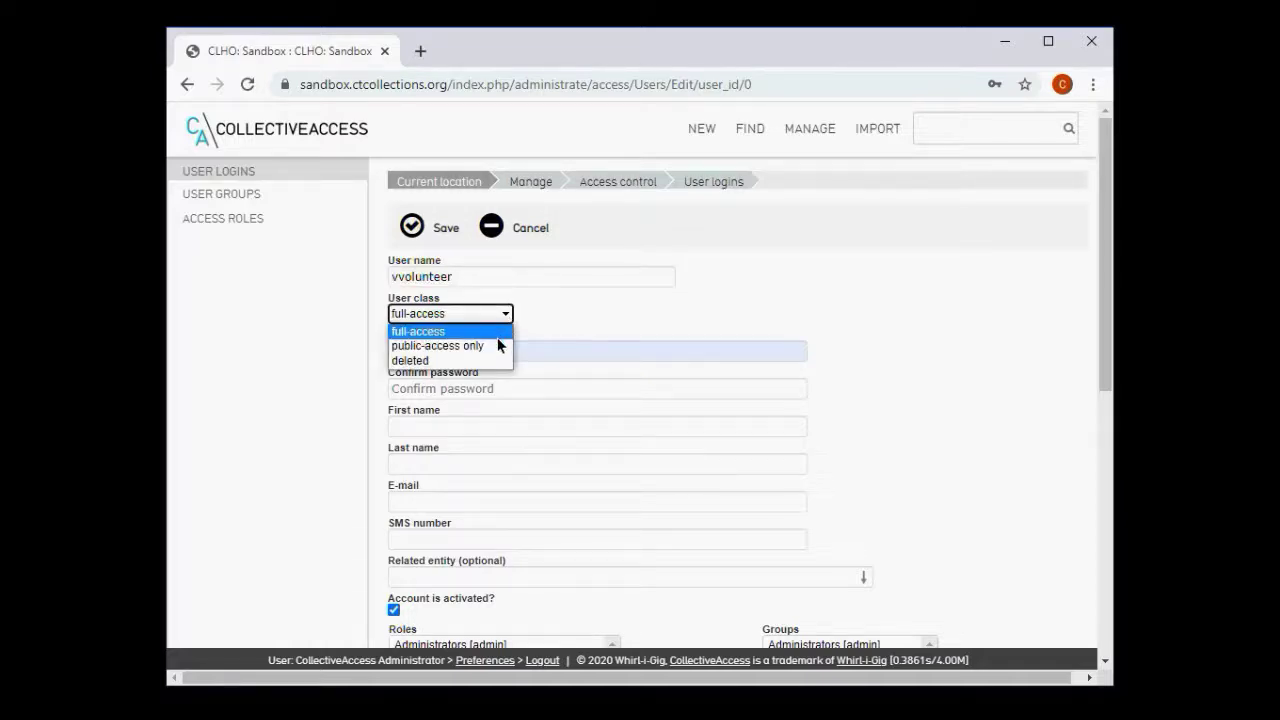
pyautogui.click(495, 335)
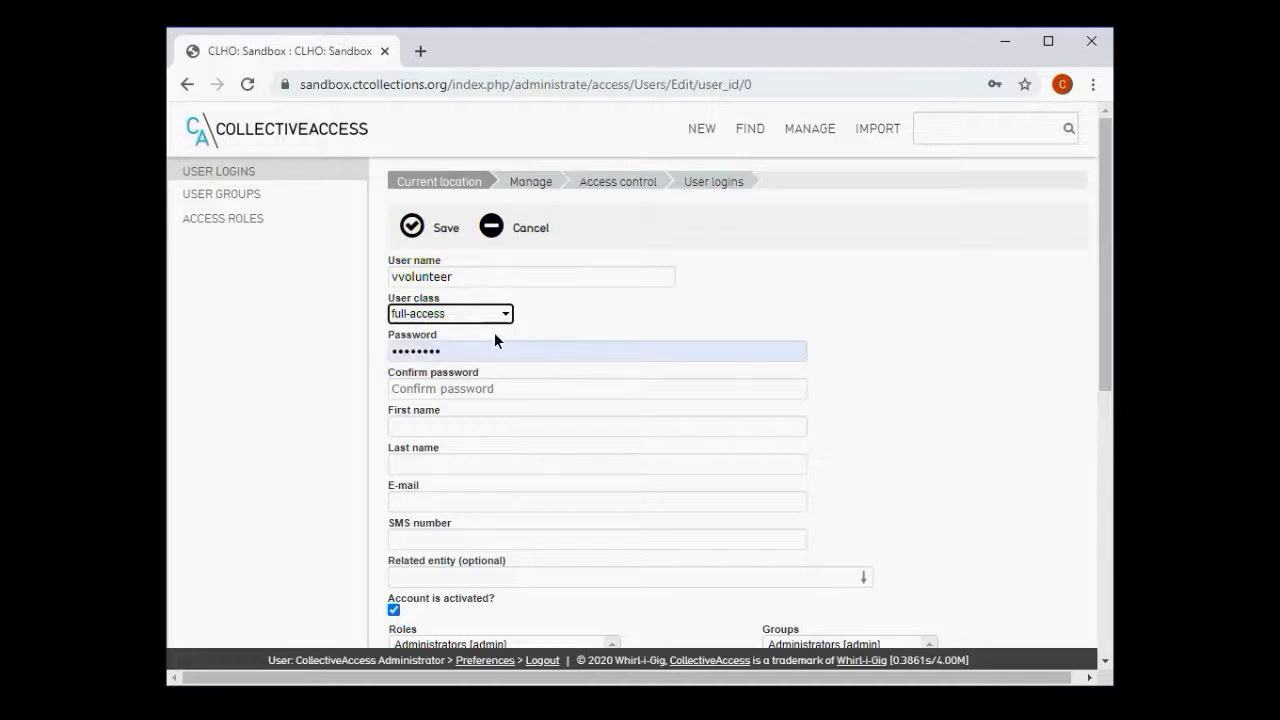
pyautogui.doubleClick(552, 356)
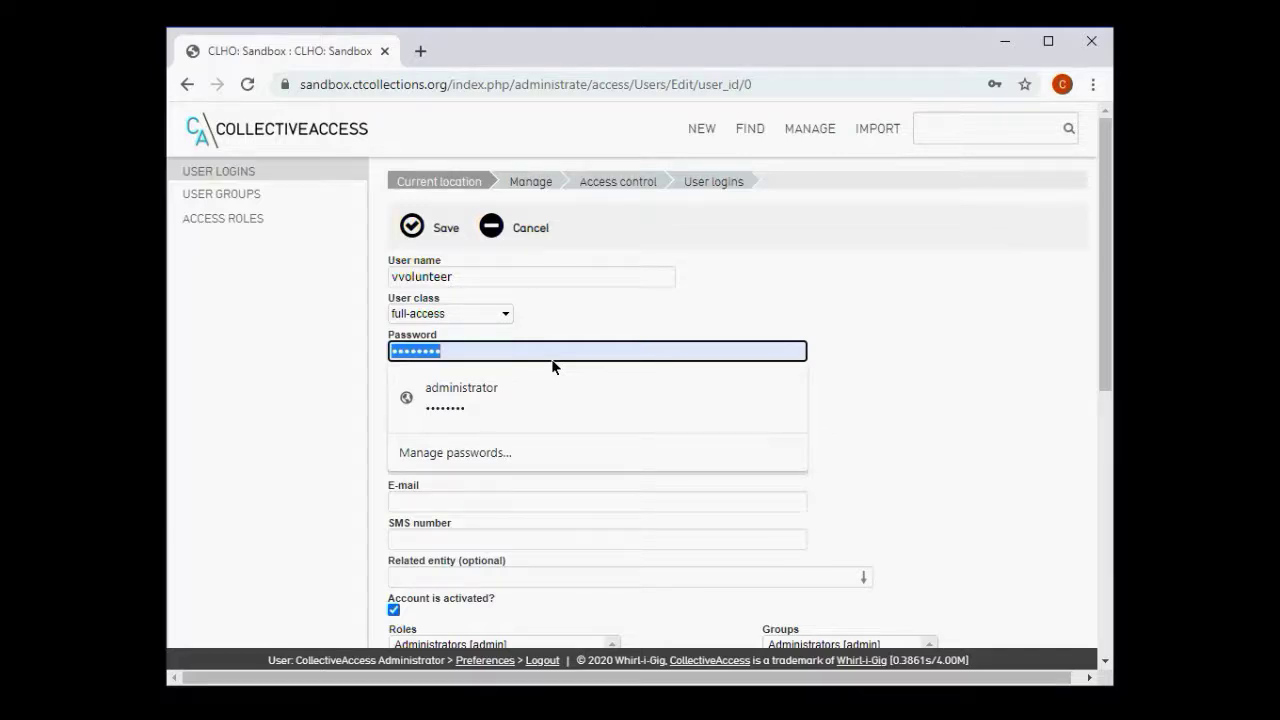
# - Enter the new user's password and repeat it in Confirm password
pyautogui.write('test')
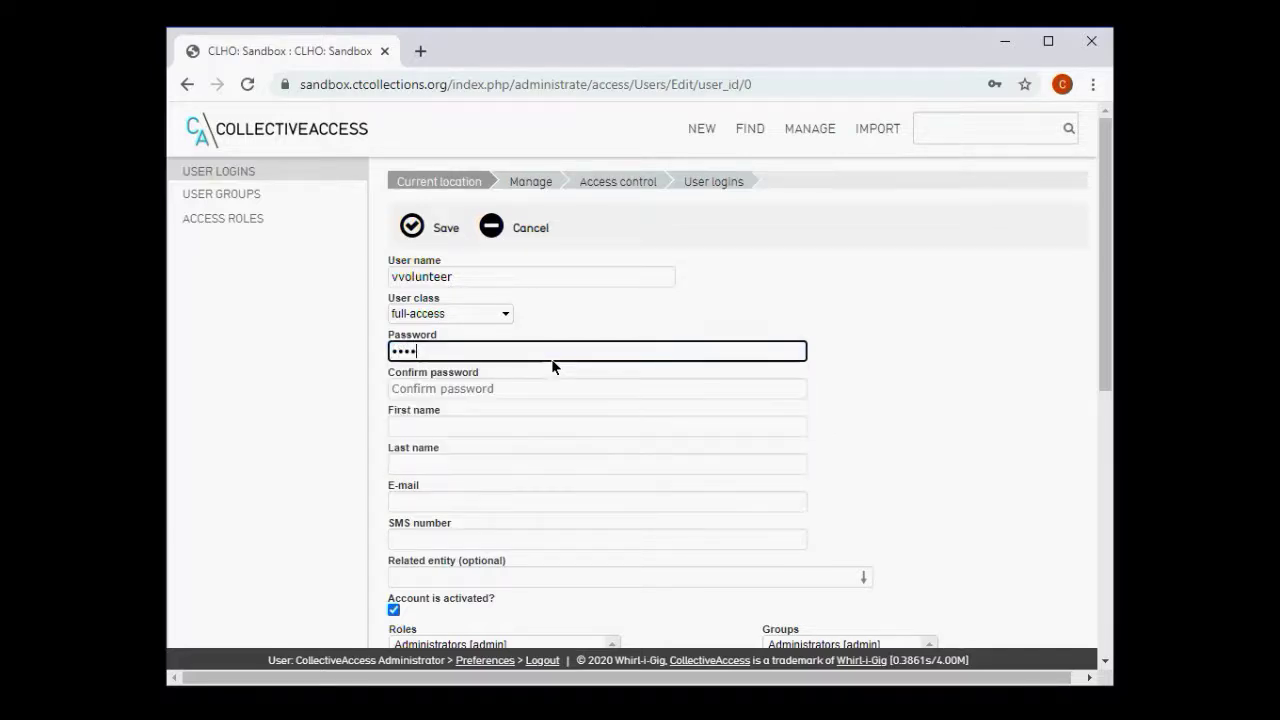
pyautogui.write('ing1234')
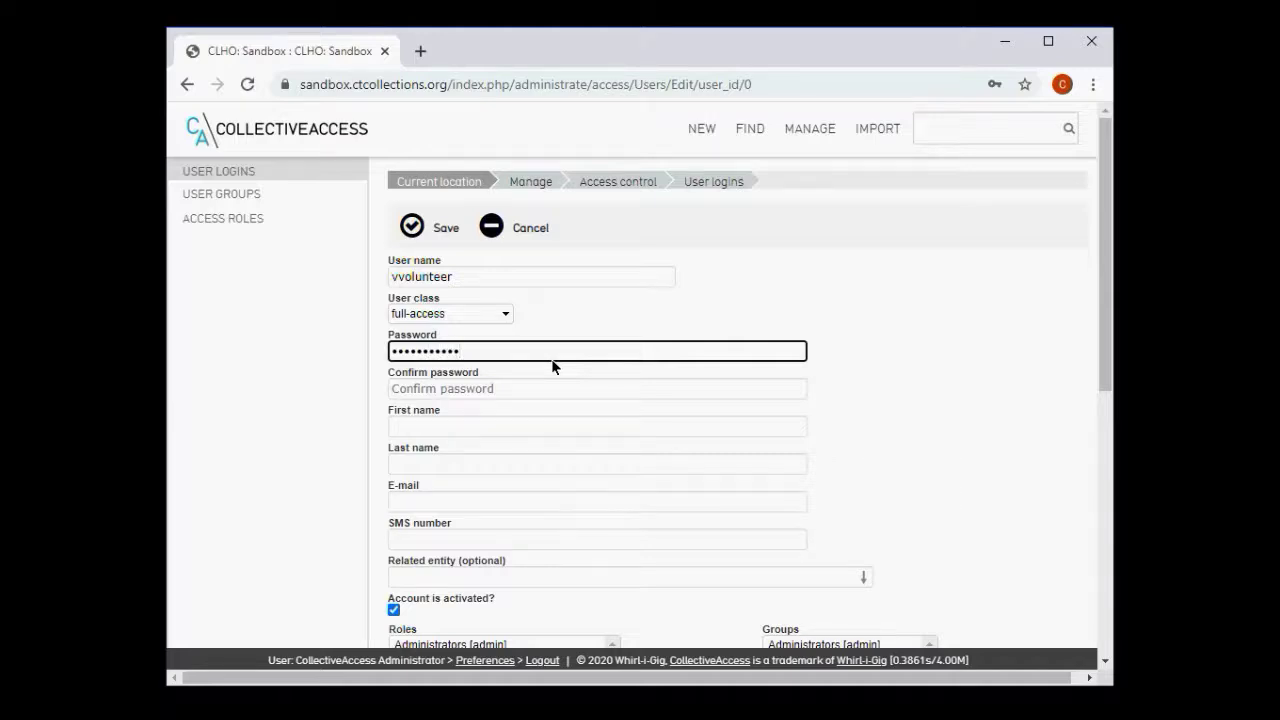
pyautogui.press('Tab')
pyautogui.write('testin')
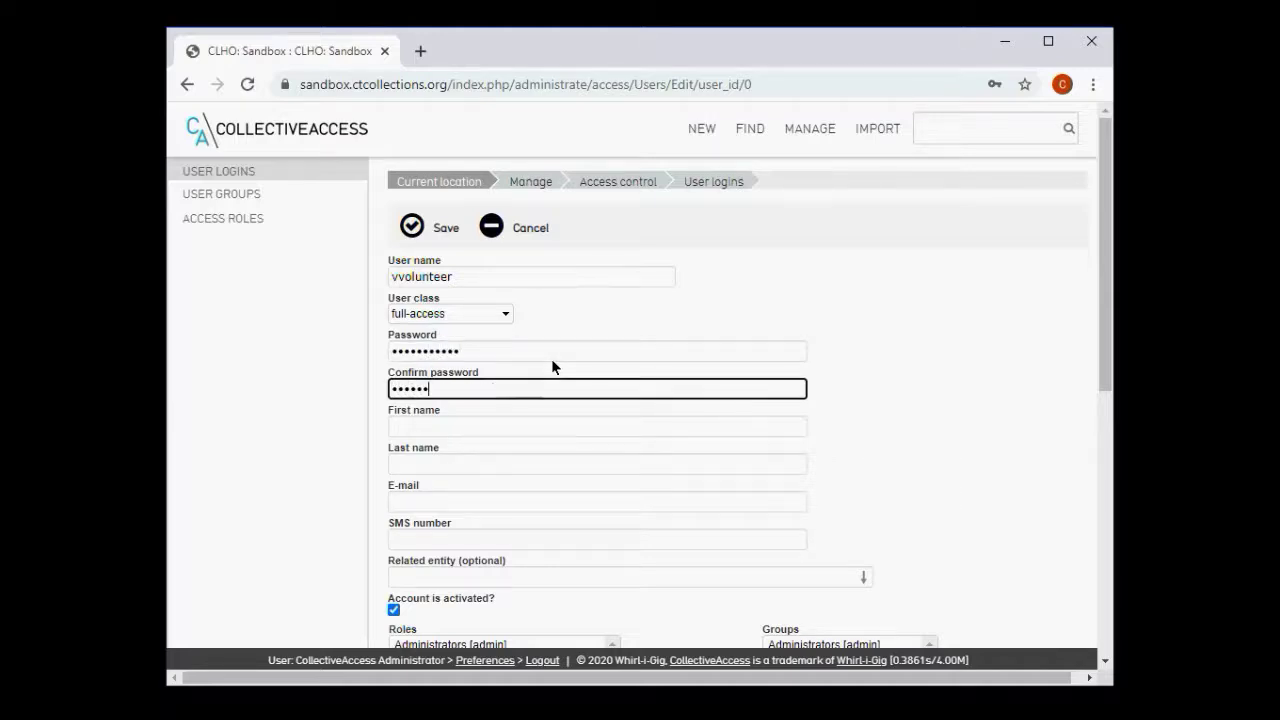
pyautogui.write('g1234')
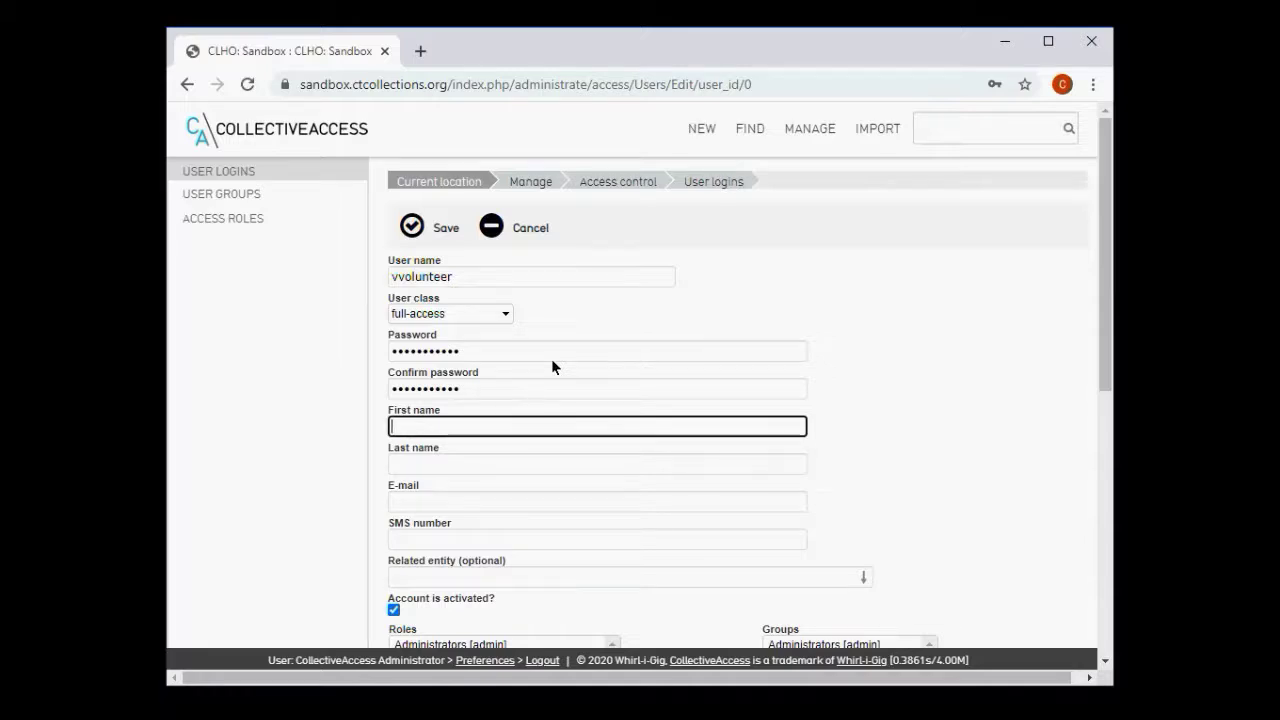
# - Fill in the user's first name and last name, and pick the suggested e-mail address
pyautogui.write('Vinnie')
pyautogui.press('Tab')
pyautogui.write('Volunteer')
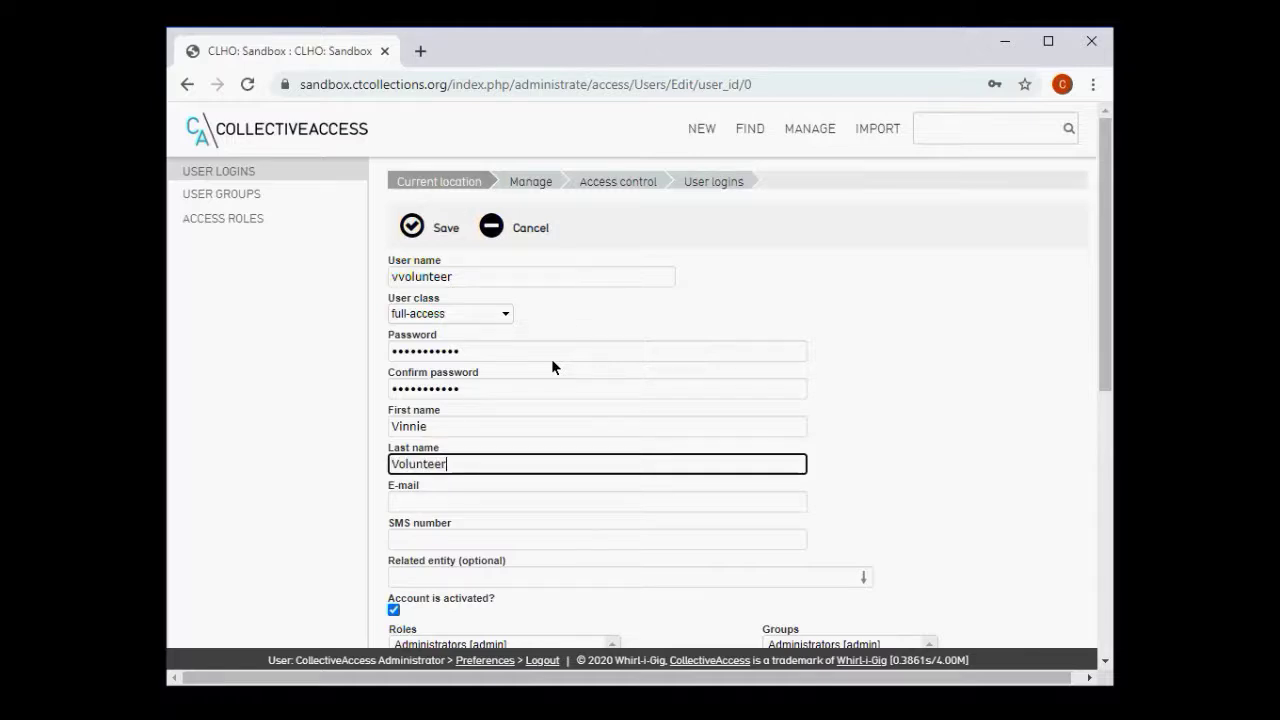
pyautogui.press('Tab')
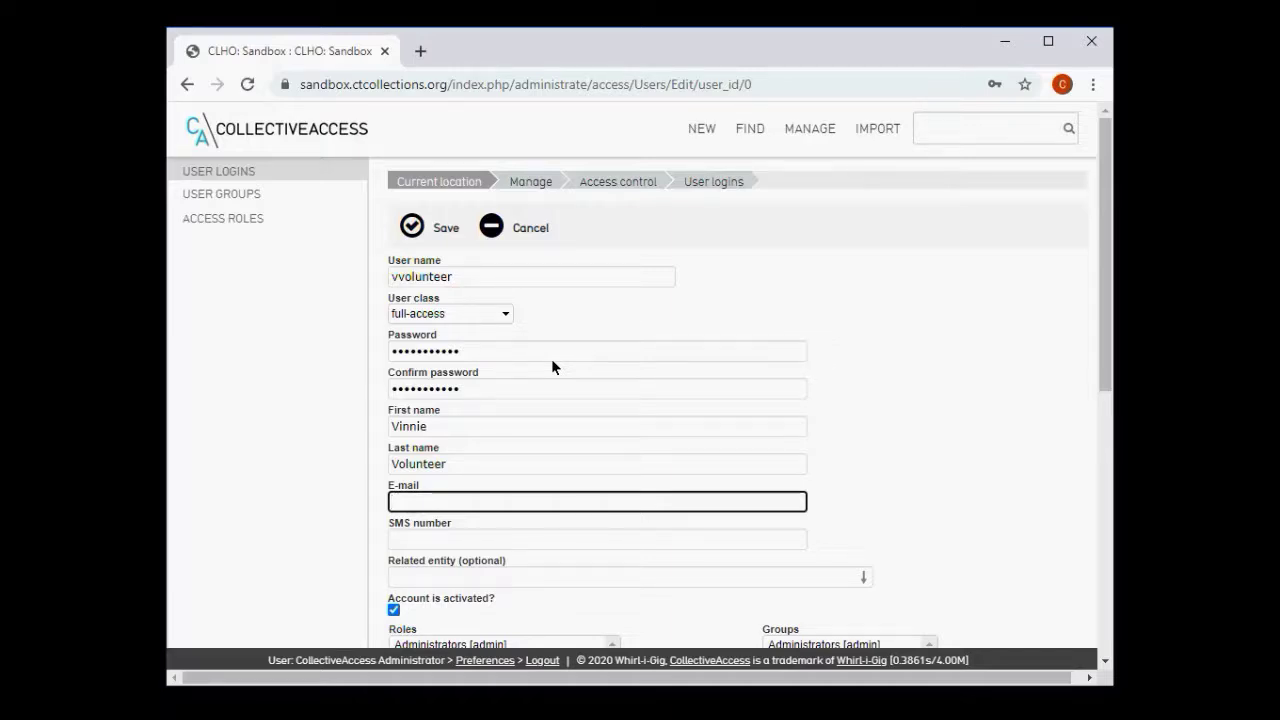
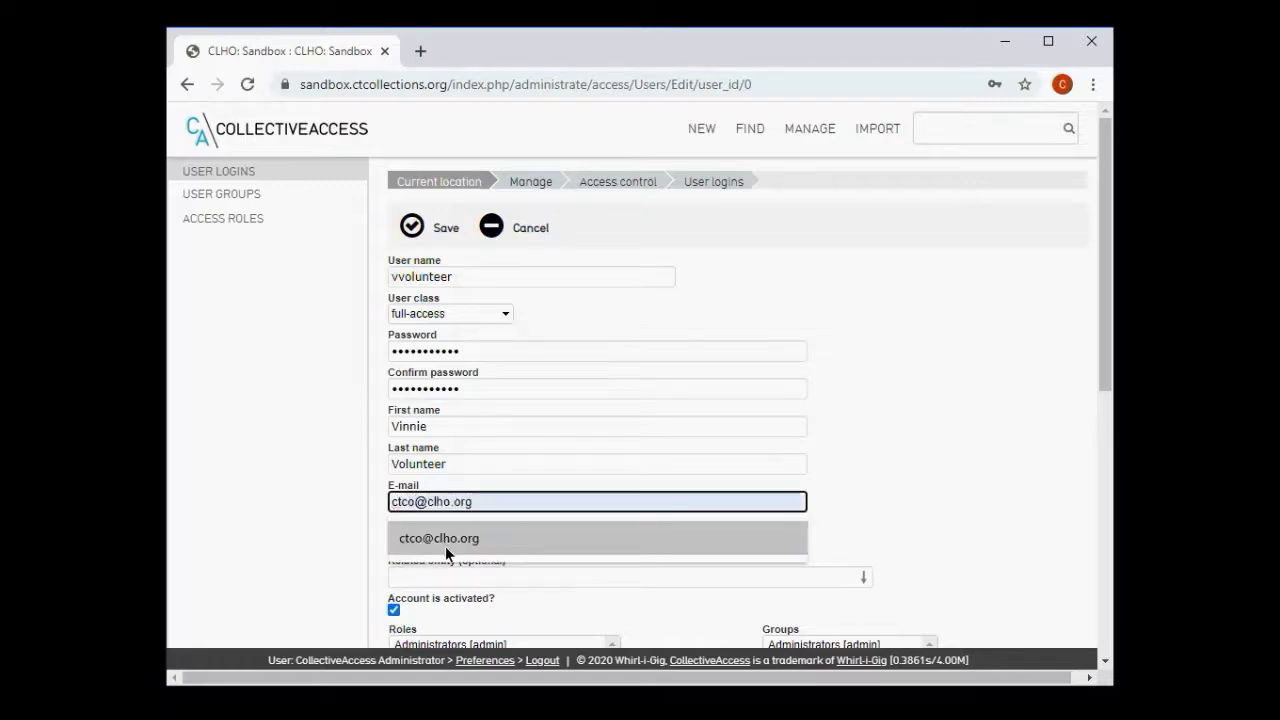
pyautogui.click(445, 546)
pyautogui.click(456, 546)
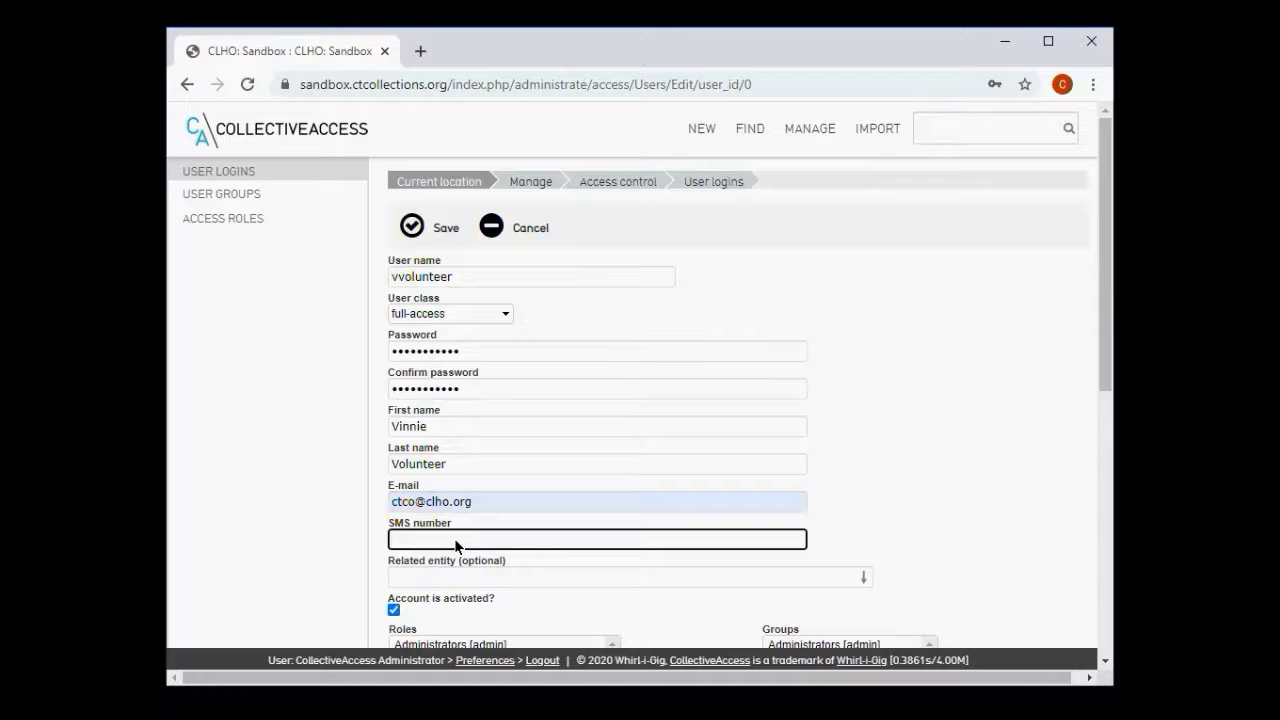
# - Assign the new user the Cataloguers role and the Cataloguers and Everyone groups
pyautogui.scroll(-1, 455, 545)
pyautogui.scroll(-3, 454, 538)
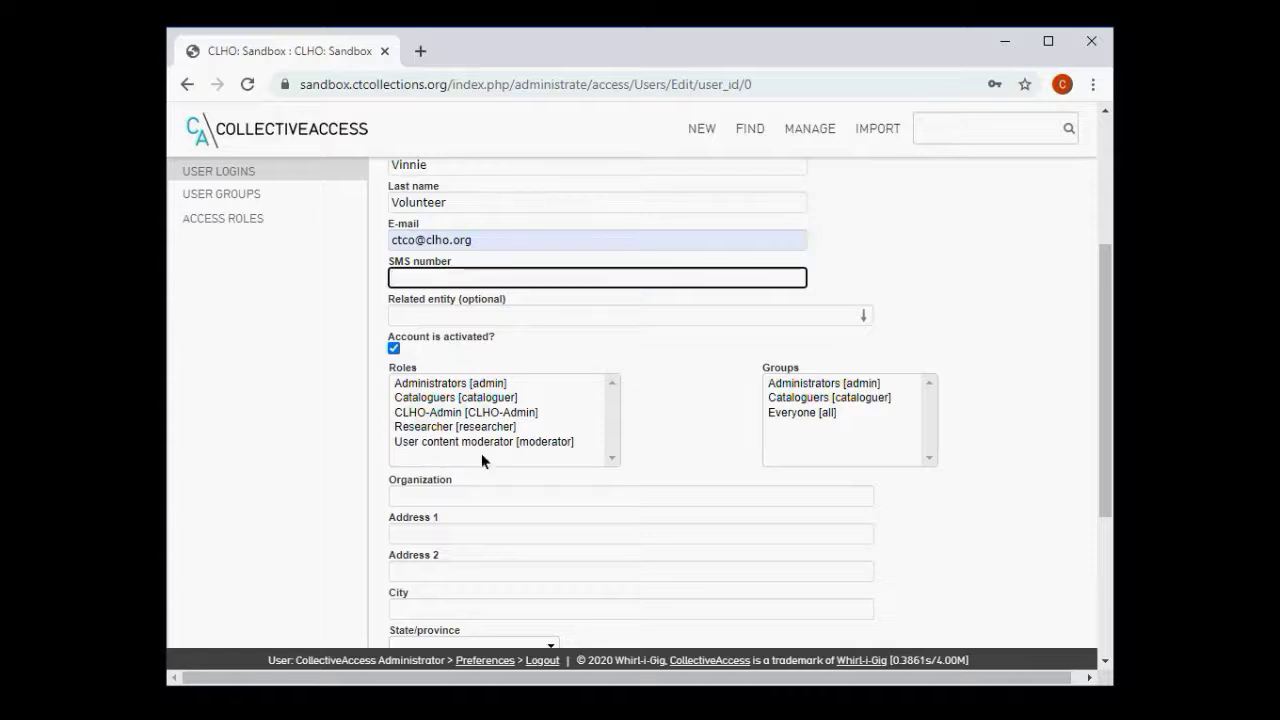
pyautogui.click(445, 398)
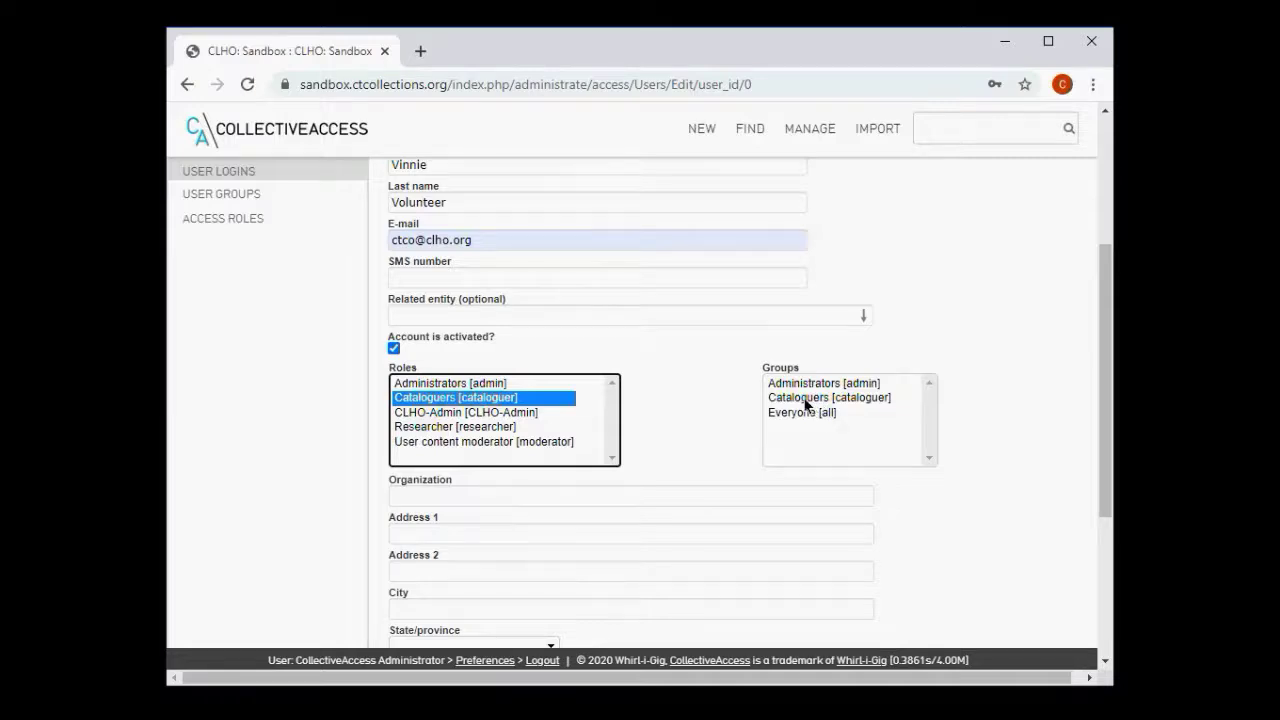
pyautogui.click(804, 399)
pyautogui.click(804, 413)
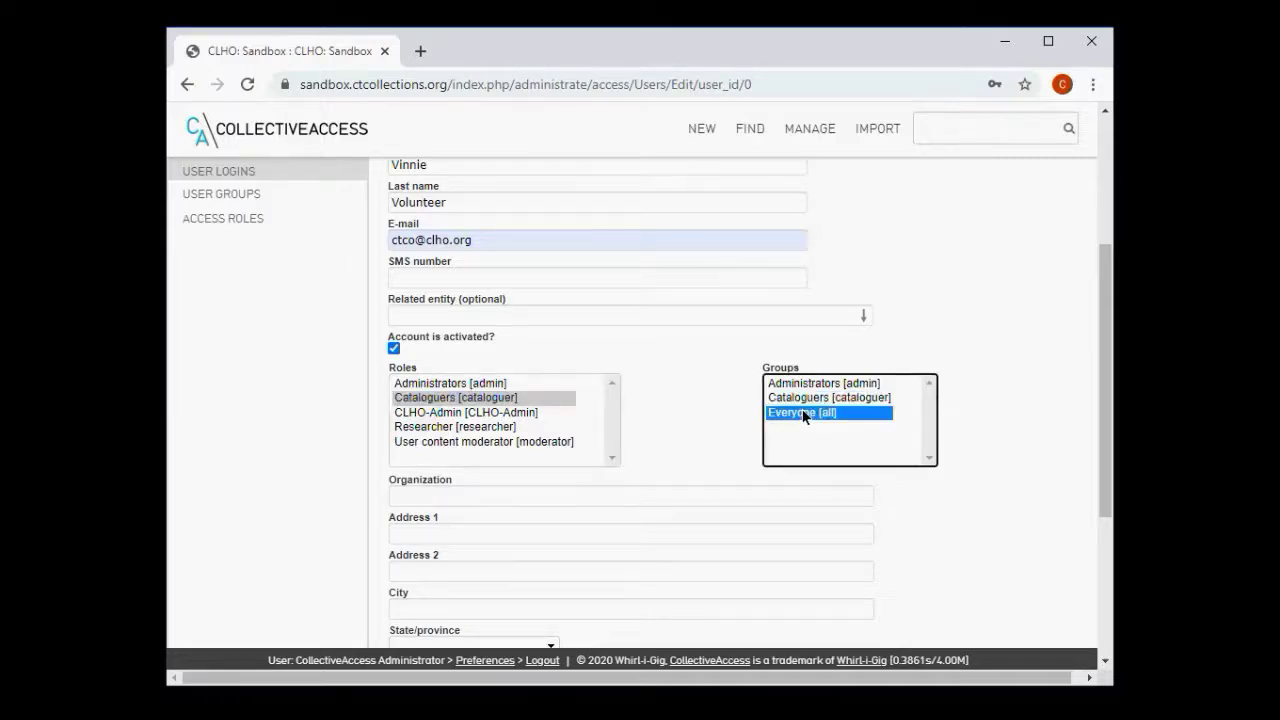
pyautogui.keyDown('ctrl'); pyautogui.click(798, 399); pyautogui.keyUp('ctrl')
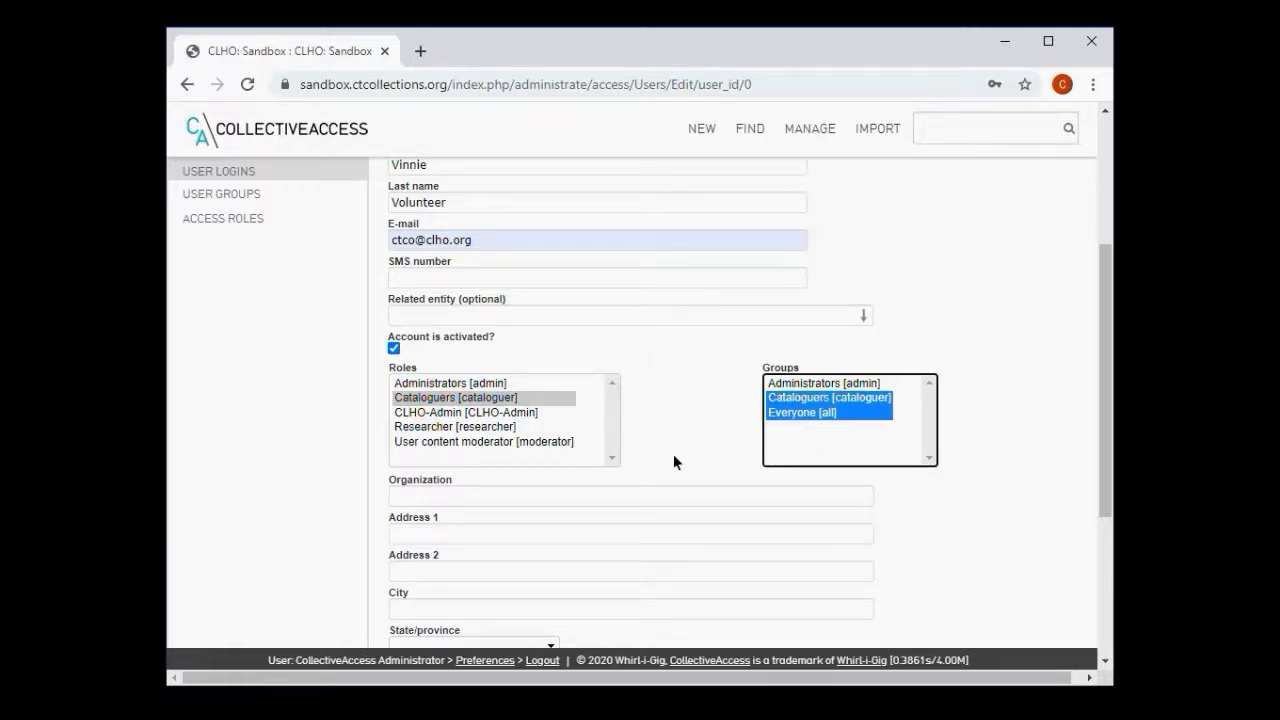
# - Save the new user account and decline Chrome's offer to store the password
pyautogui.scroll(-2, 1056, 393)
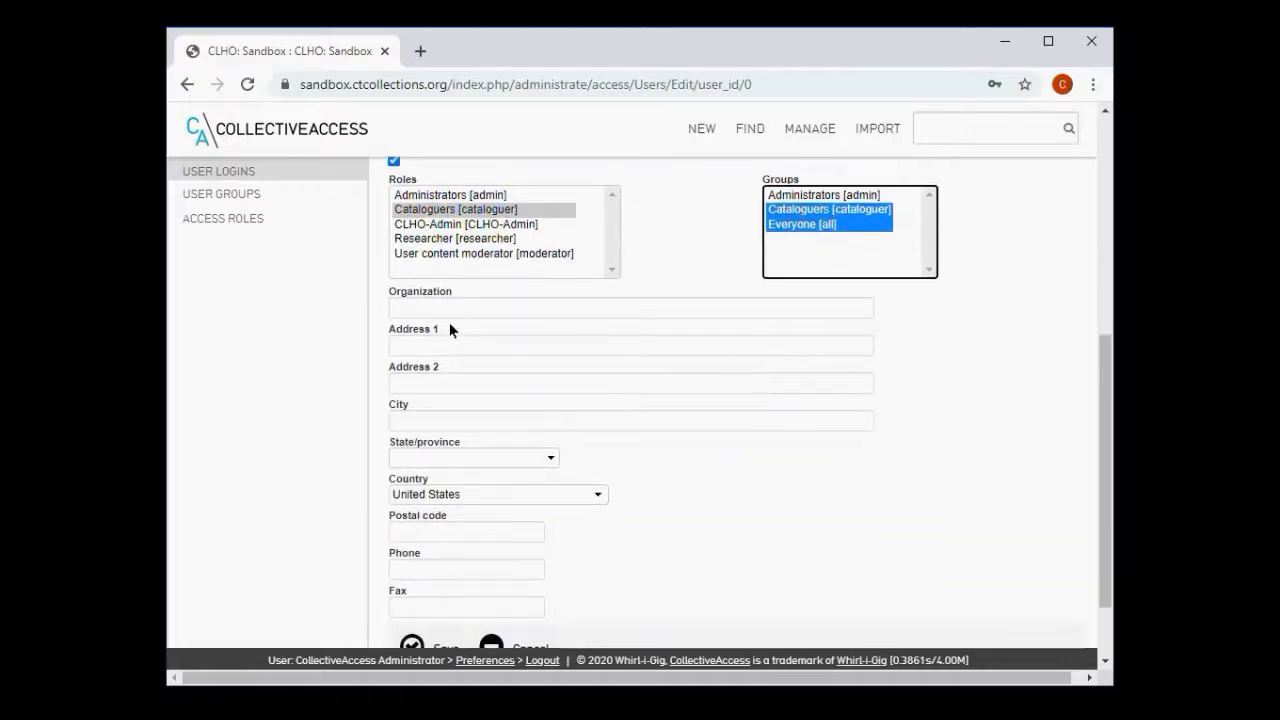
pyautogui.scroll(-1, 533, 407)
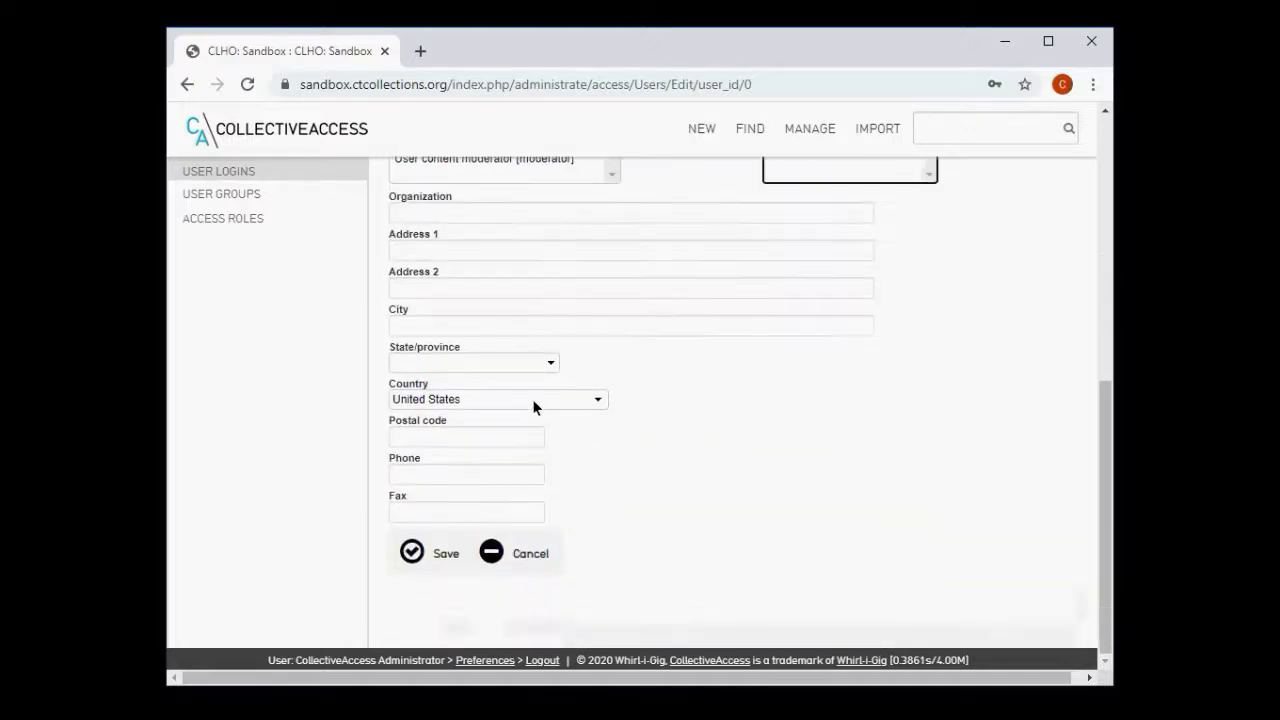
pyautogui.scroll(4, 532, 399)
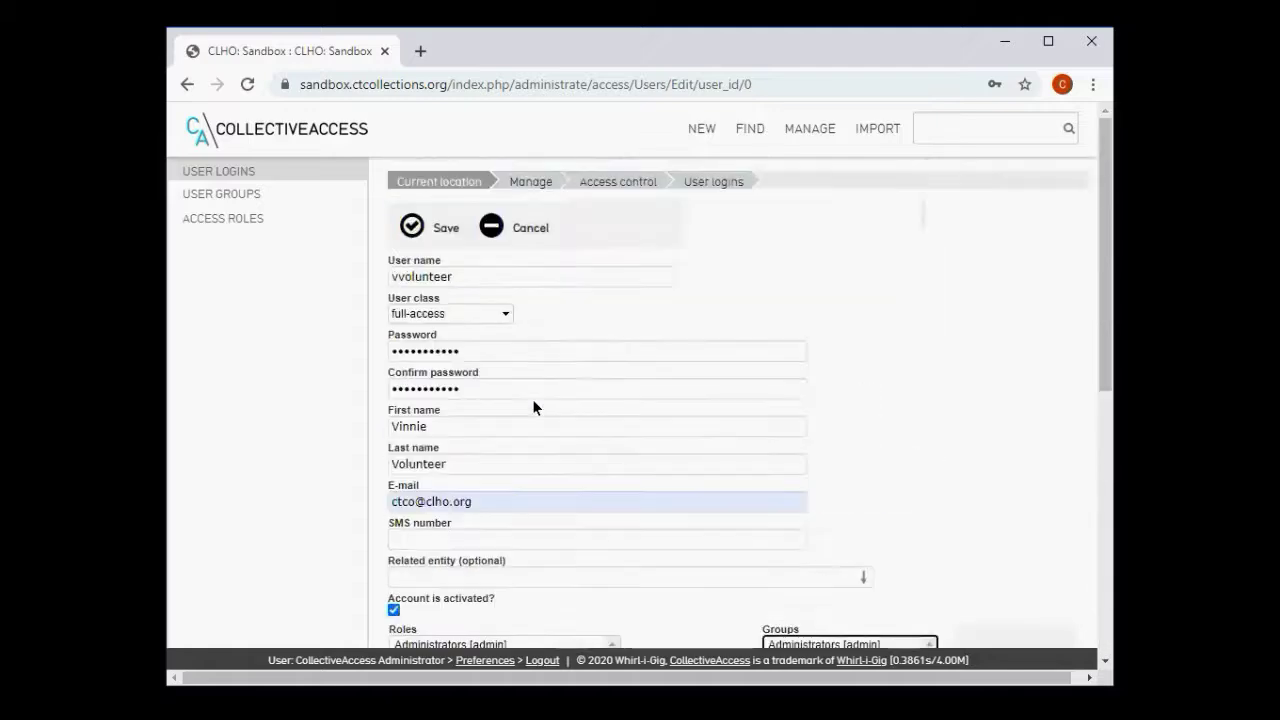
pyautogui.scroll(-5, 532, 399)
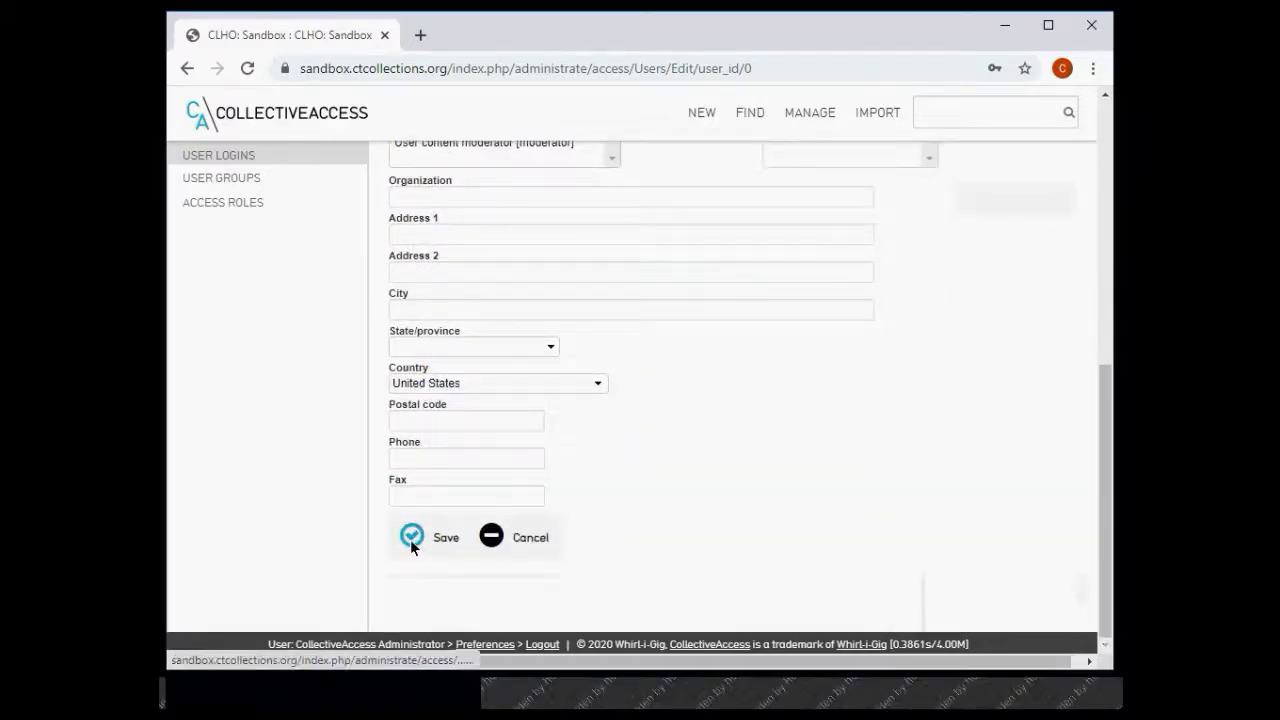
pyautogui.click(411, 537)
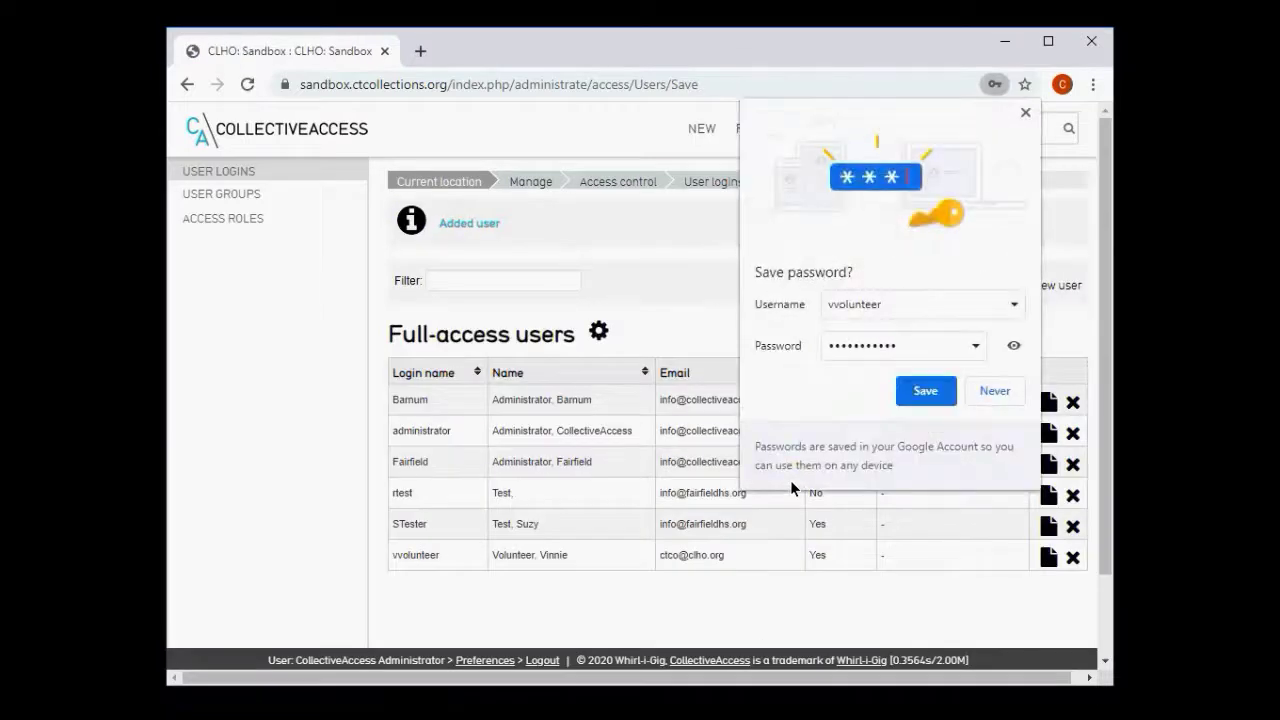
pyautogui.click(988, 392)
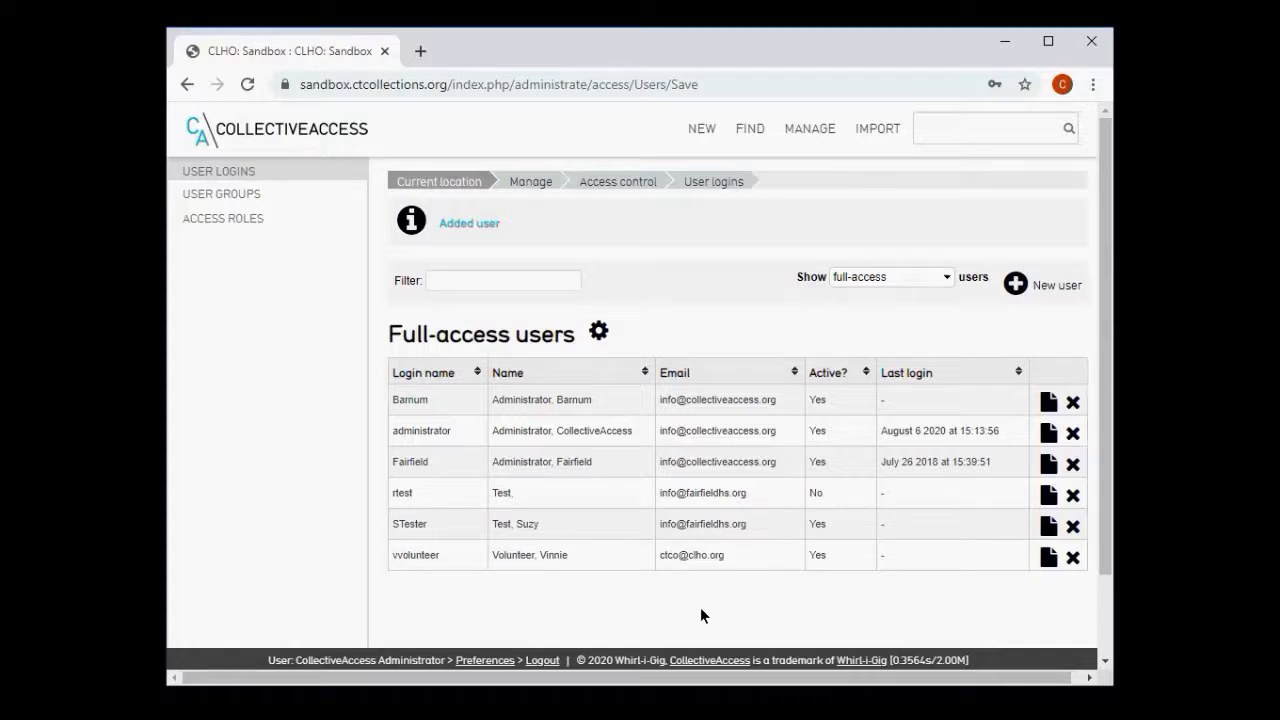
# - Log out as administrator and sign in with the volunteer user's login name and password
pyautogui.click(544, 659)
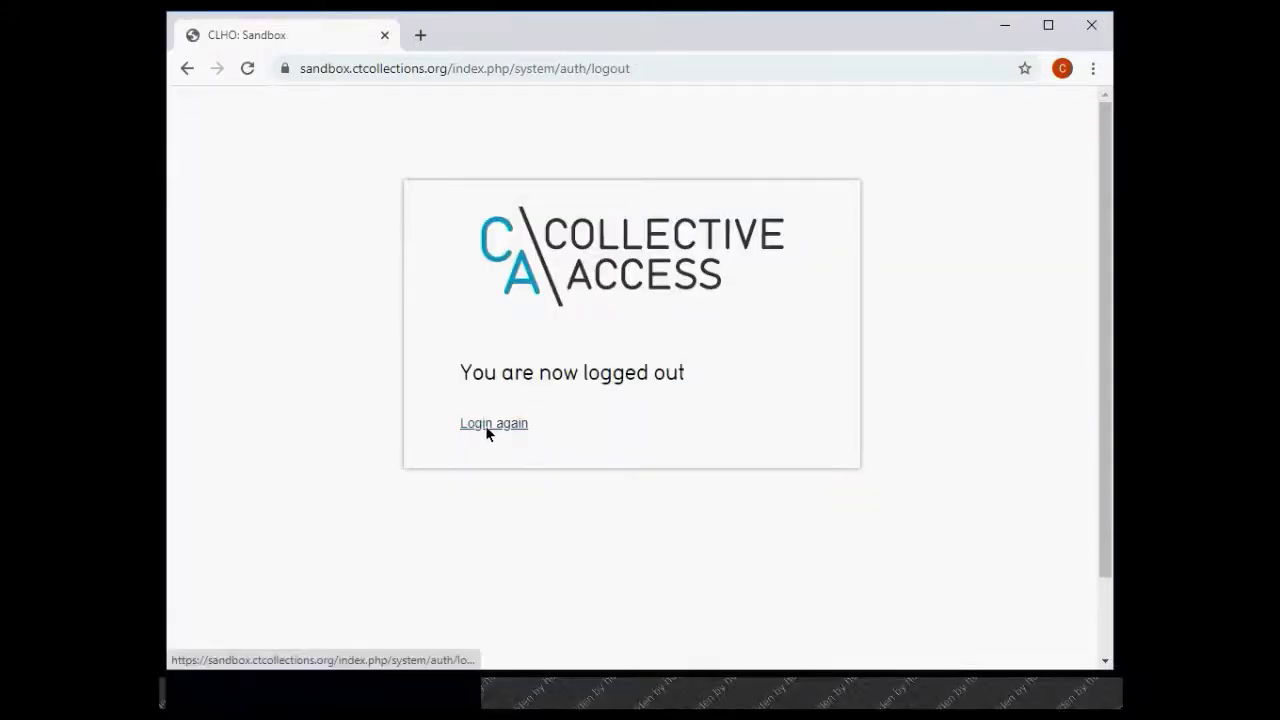
pyautogui.click(485, 425)
pyautogui.doubleClick(546, 439)
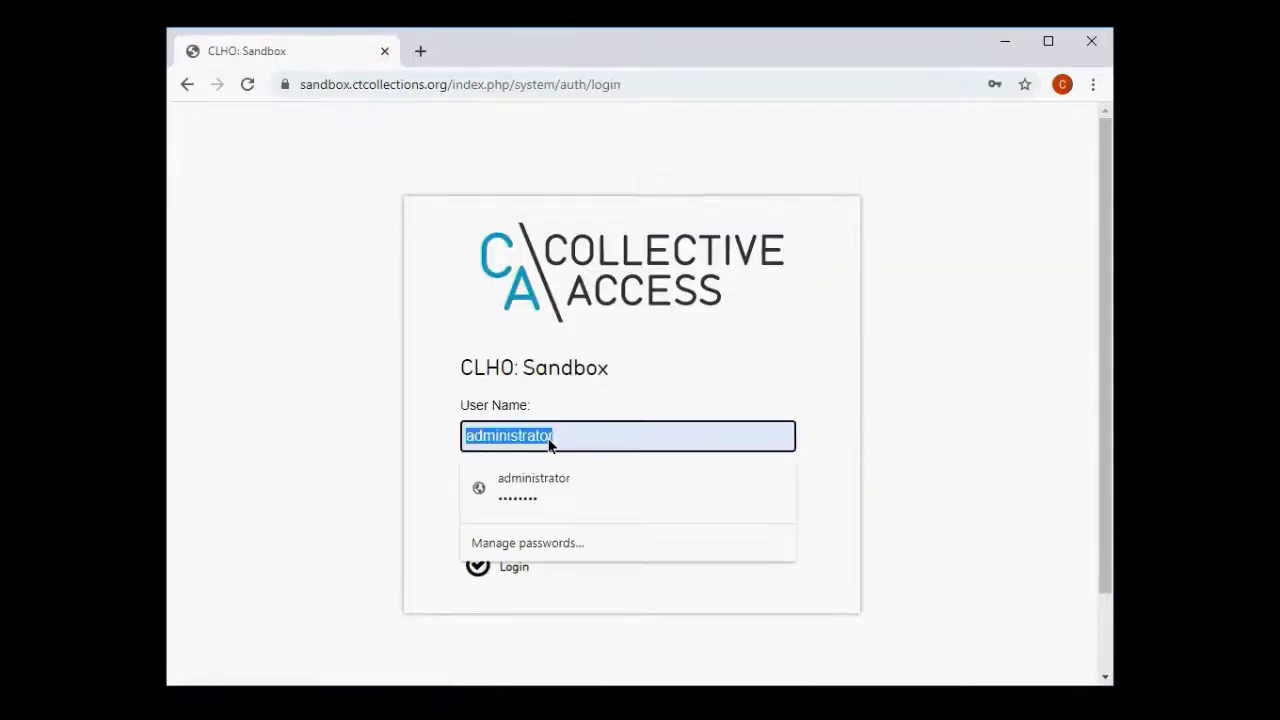
pyautogui.write('v')
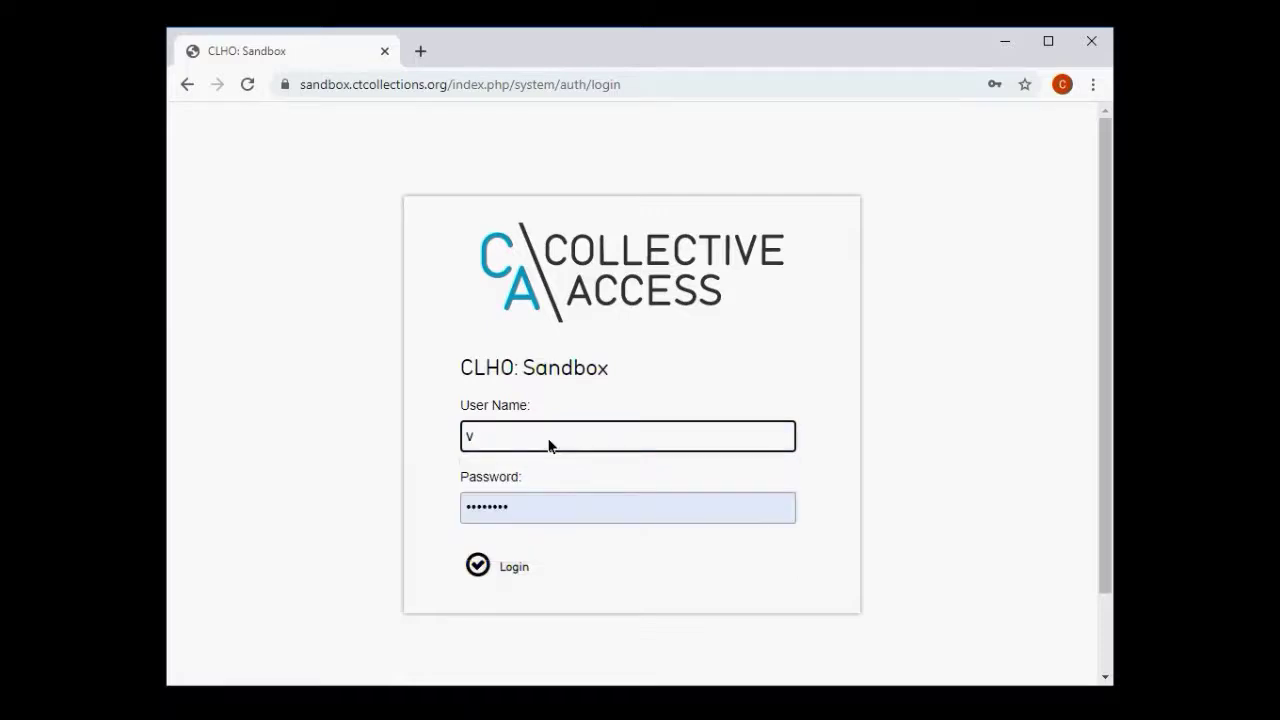
pyautogui.write('volunteer')
pyautogui.press('Tab')
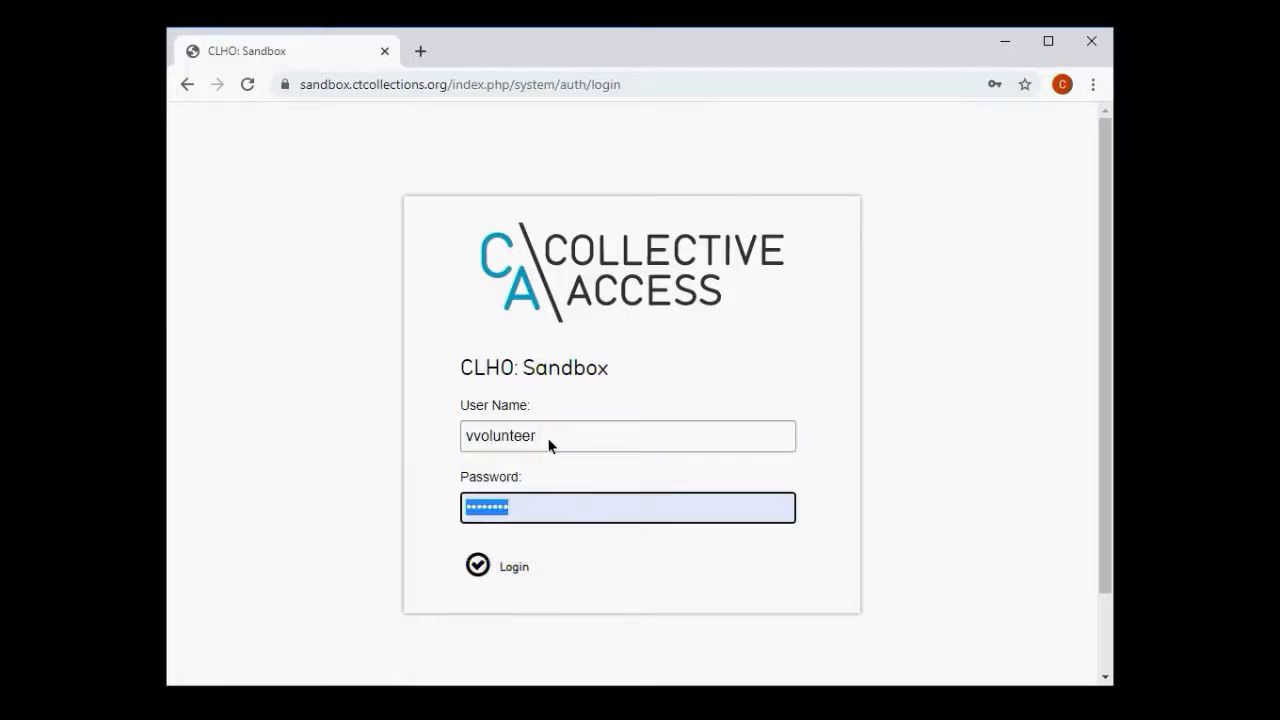
pyautogui.write('volunteer12')
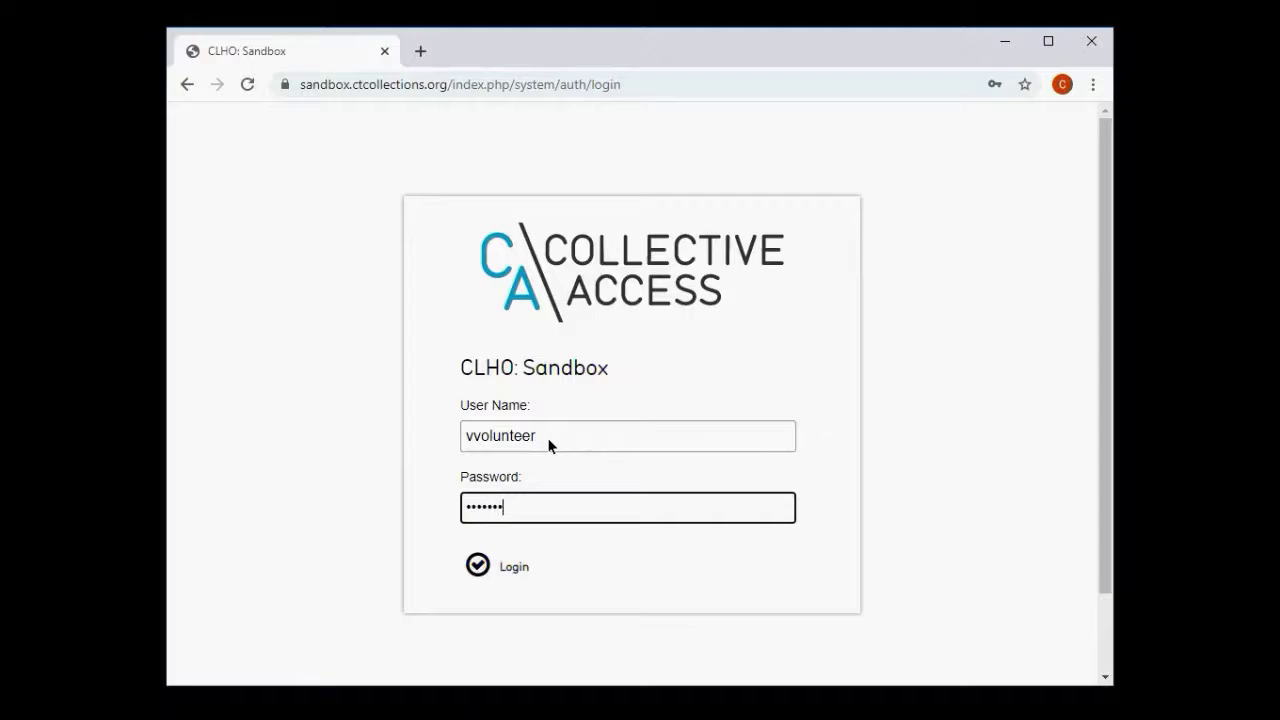
pyautogui.click(482, 563)
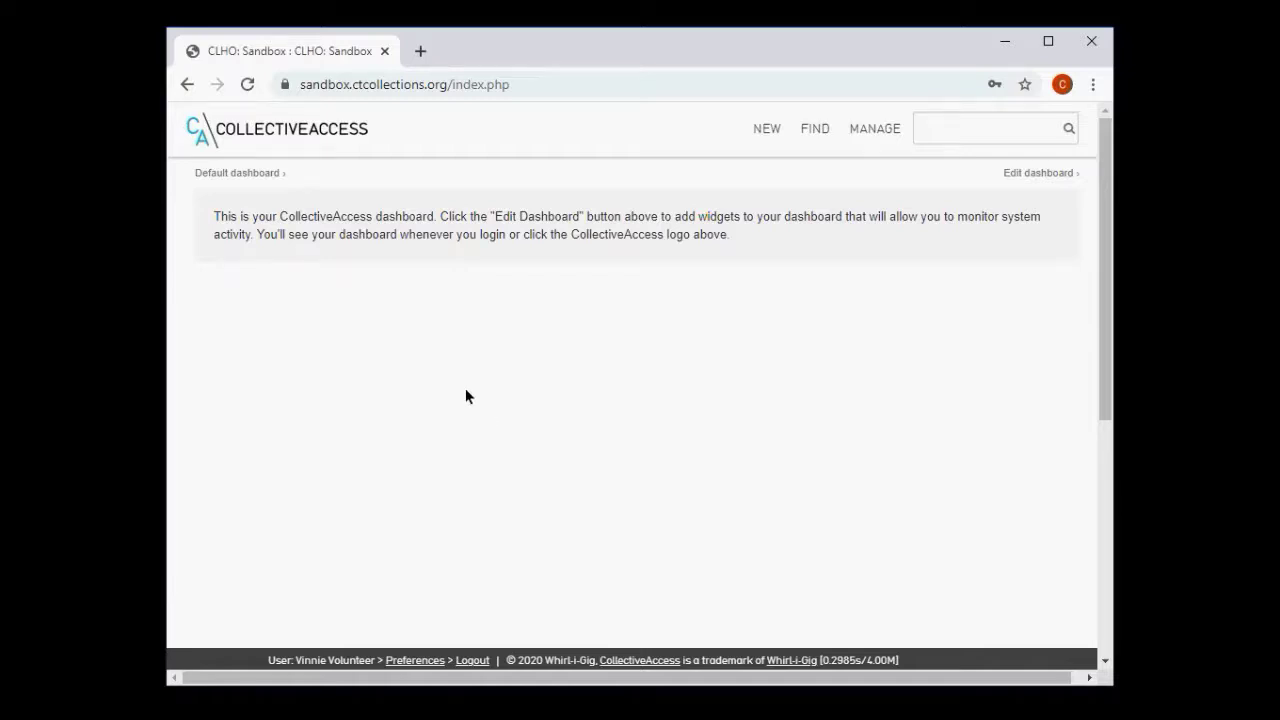
# - Log the volunteer account out from its empty dashboard
pyautogui.click(481, 640)
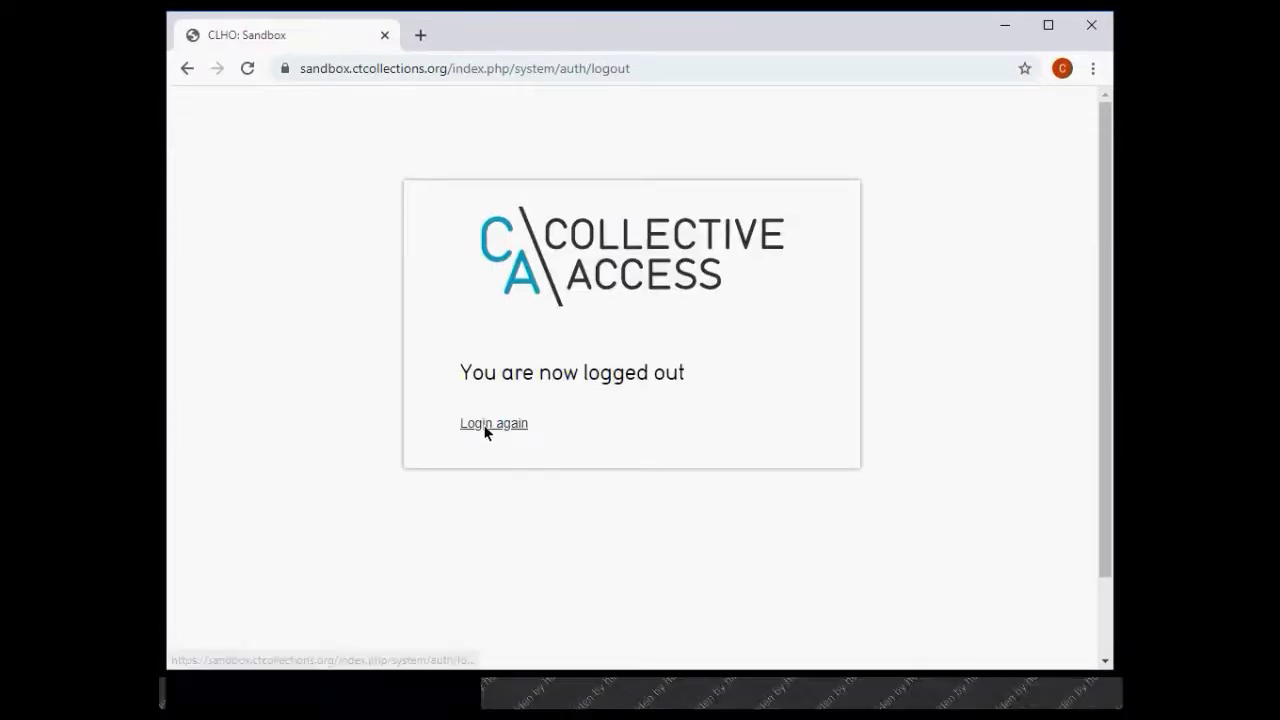
# - Return to the login page and sign in with the autofilled administrator credentials
pyautogui.click(488, 440)
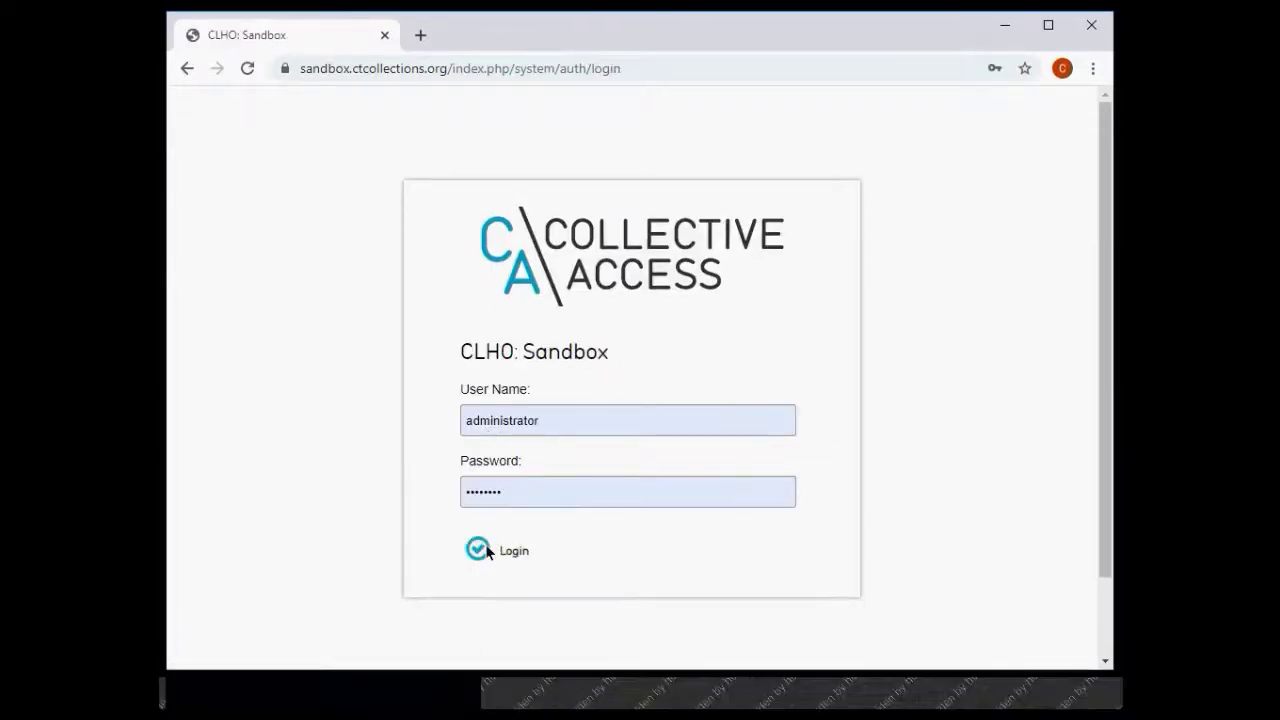
pyautogui.click(485, 560)
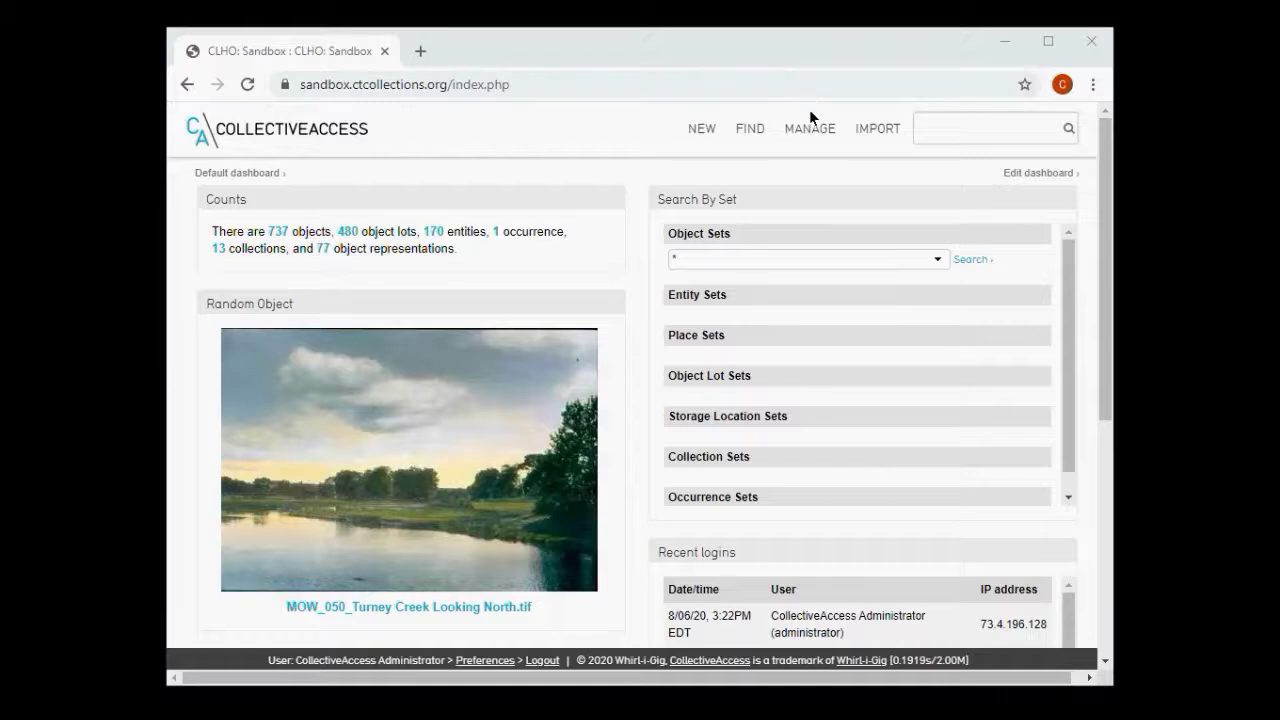
# - Go to Access control under MANAGE and show the User groups list
pyautogui.moveTo(811, 128)
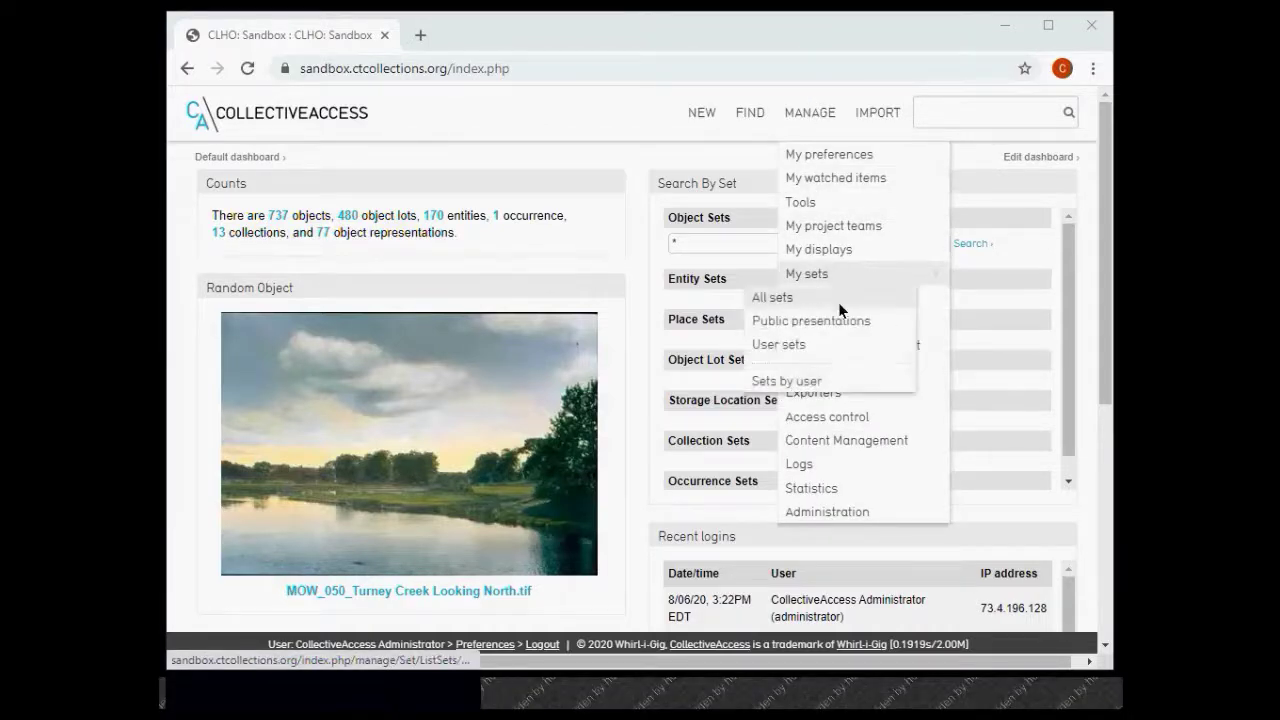
pyautogui.click(845, 411)
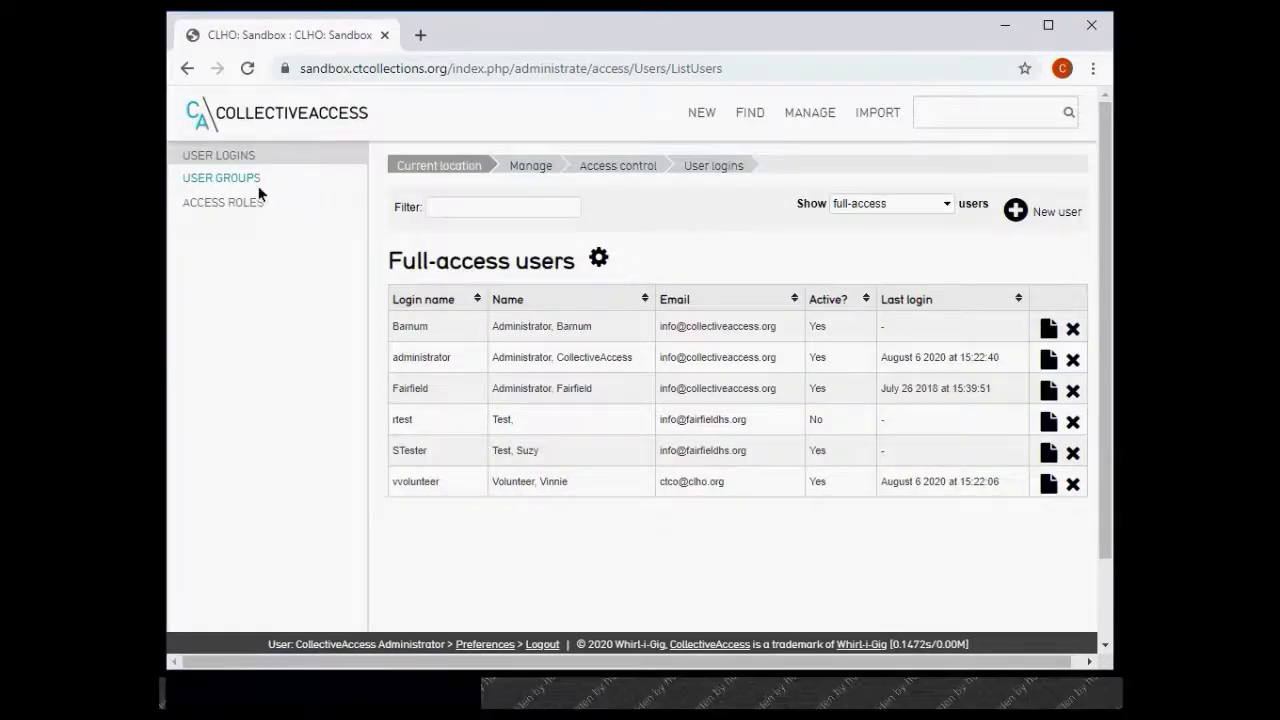
pyautogui.click(238, 179)
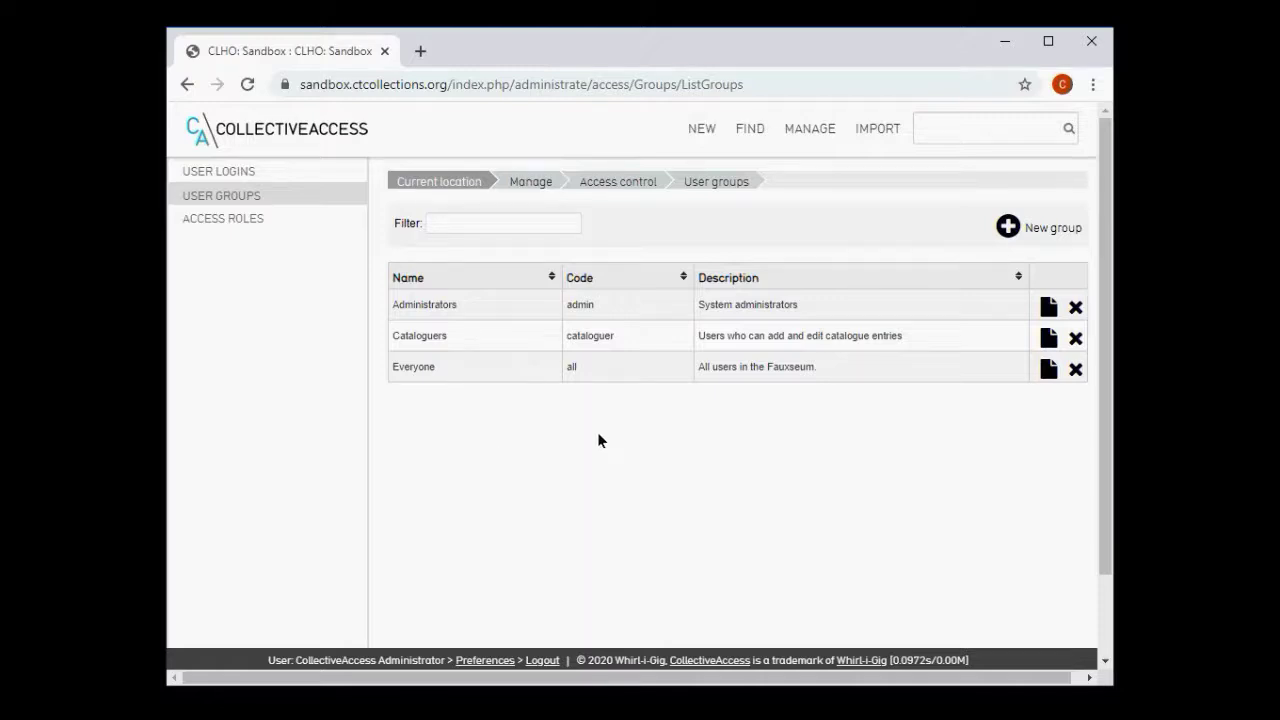
# - Start a new group named 'Exhibition Team' with code exh_team
pyautogui.click(1007, 227)
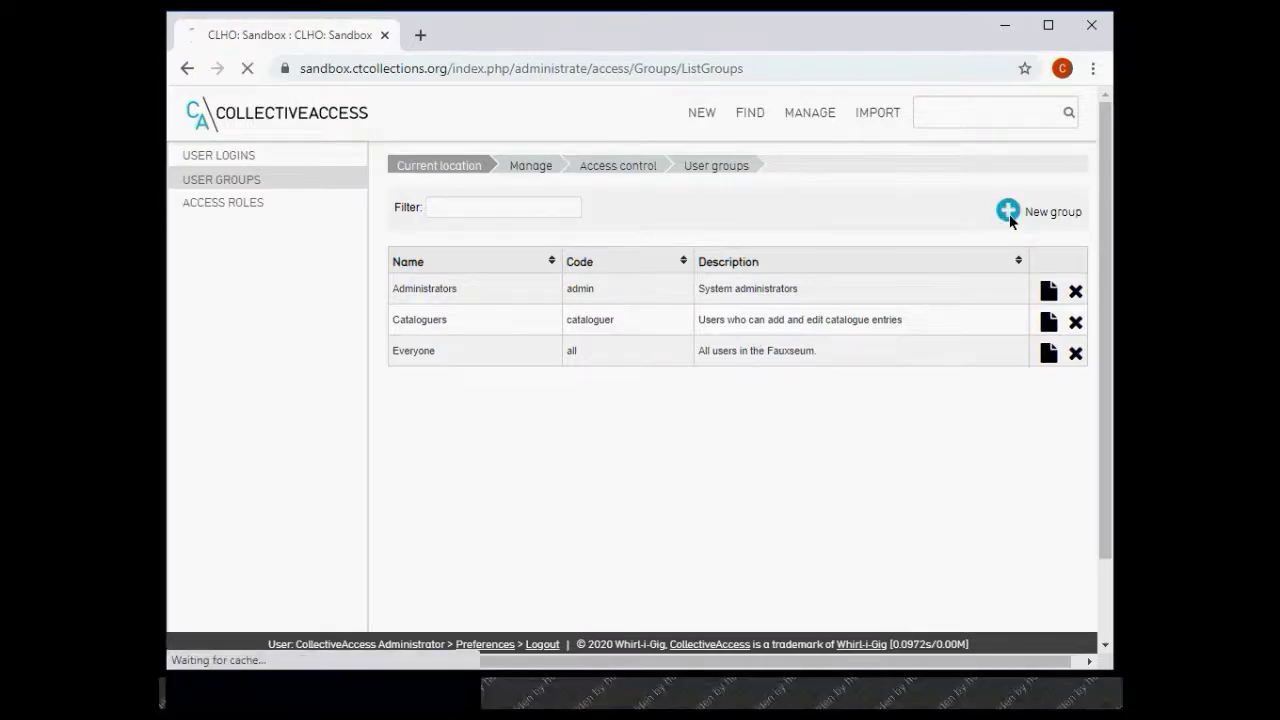
pyautogui.click(847, 277)
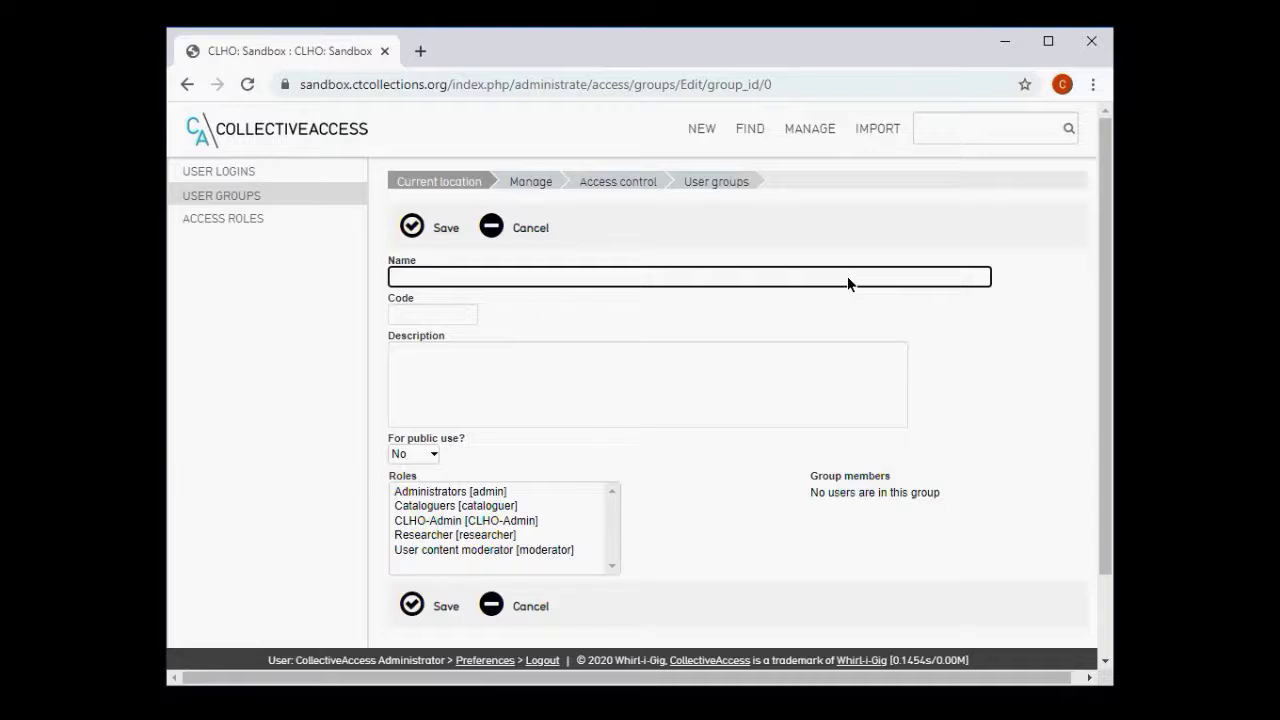
pyautogui.write('Exhibition Team')
pyautogui.click(436, 316)
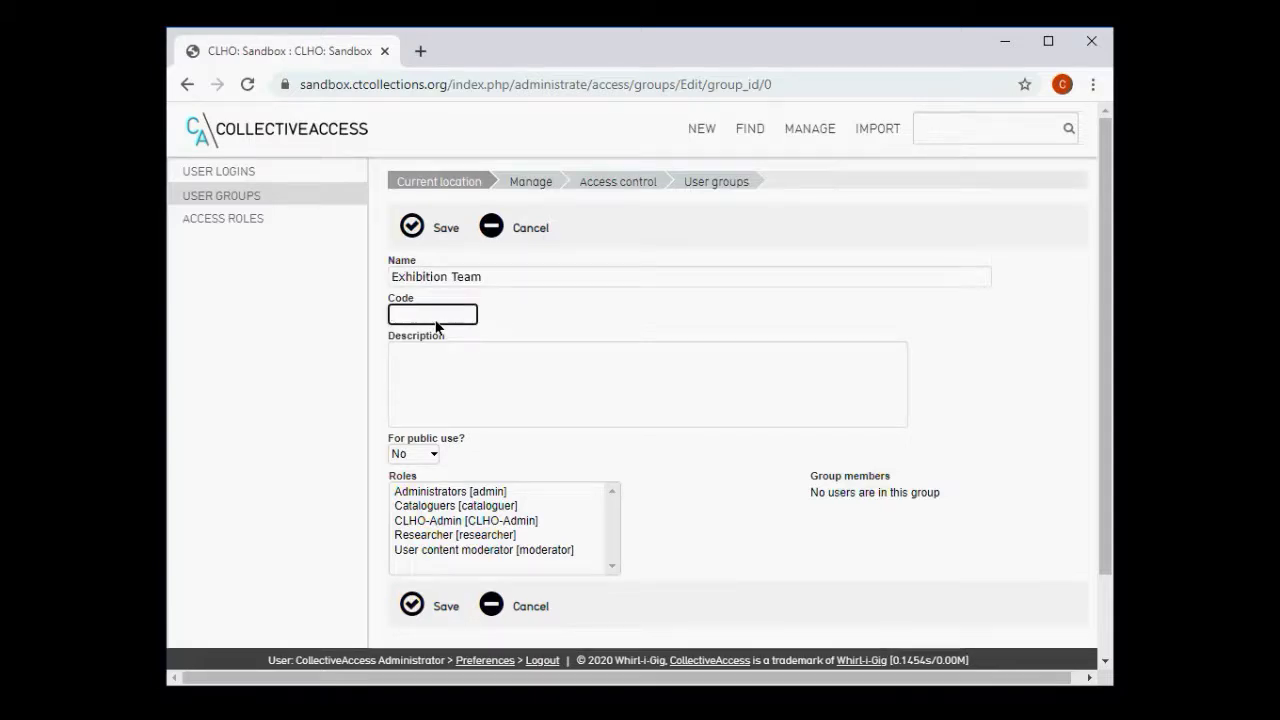
pyautogui.write('ext')
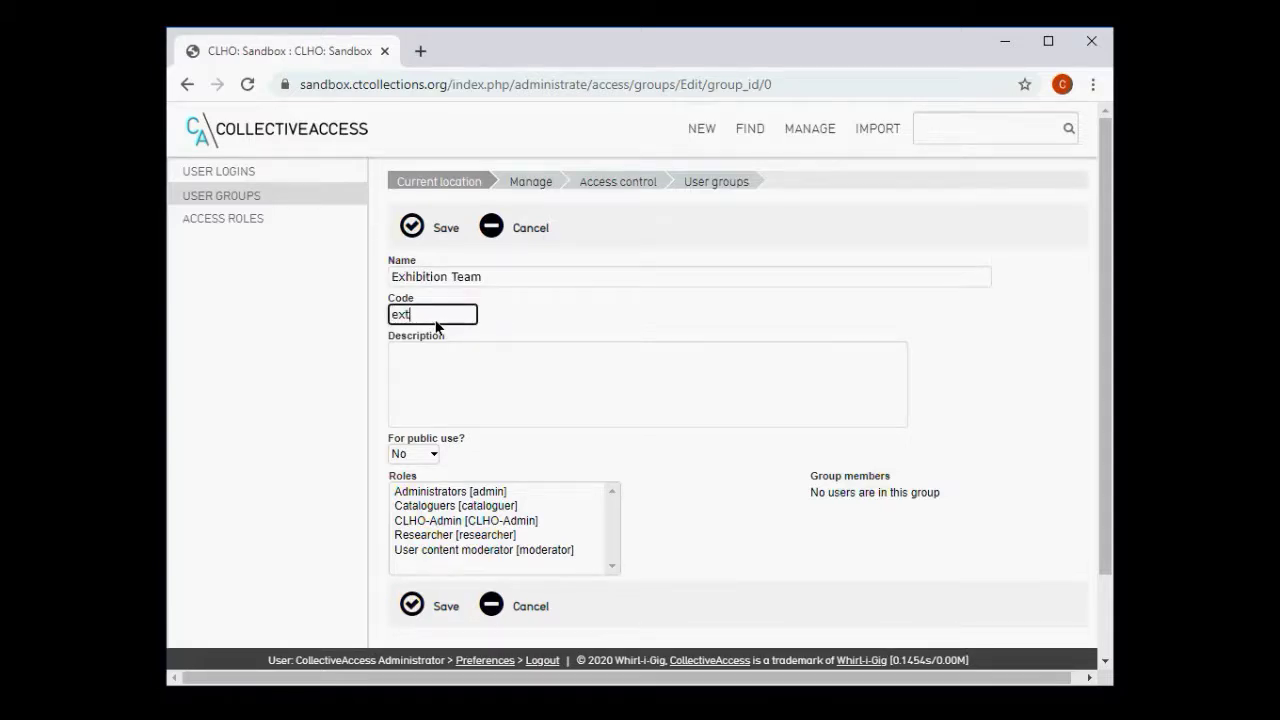
pyautogui.press('BackSpace')
pyautogui.write('h_')
pyautogui.write('at')
pyautogui.press('BackSpace')
pyautogui.press('BackSpace')
pyautogui.write('team')
# - Describe the group as people involved in planning and execution of exhibitions
pyautogui.click(452, 408)
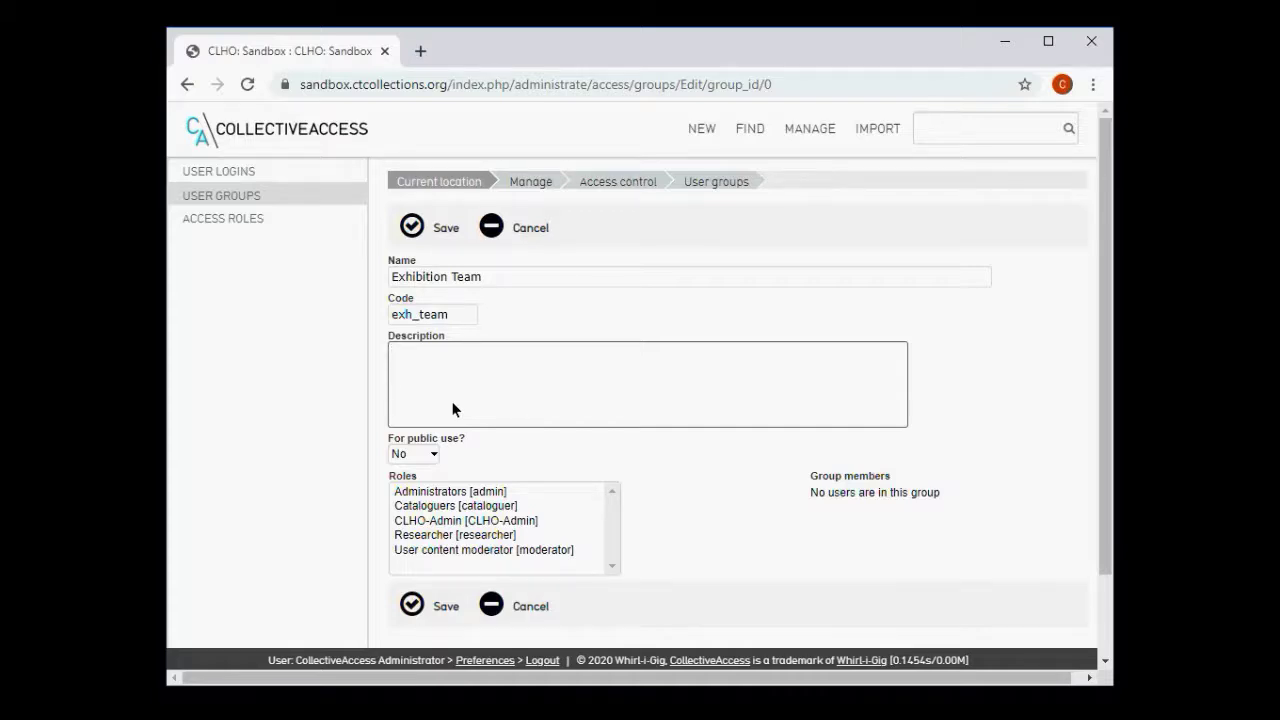
pyautogui.write('People are')
pyautogui.press('BackSpace')
pyautogui.press('BackSpace')
pyautogui.press('BackSpace')
pyautogui.press('BackSpace')
pyautogui.write('using')
pyautogui.press('BackSpace')
pyautogui.press('BackSpace')
pyautogui.press('BackSpace')
pyautogui.press('BackSpace')
pyautogui.press('BackSpace')
pyautogui.write('who are involved i')
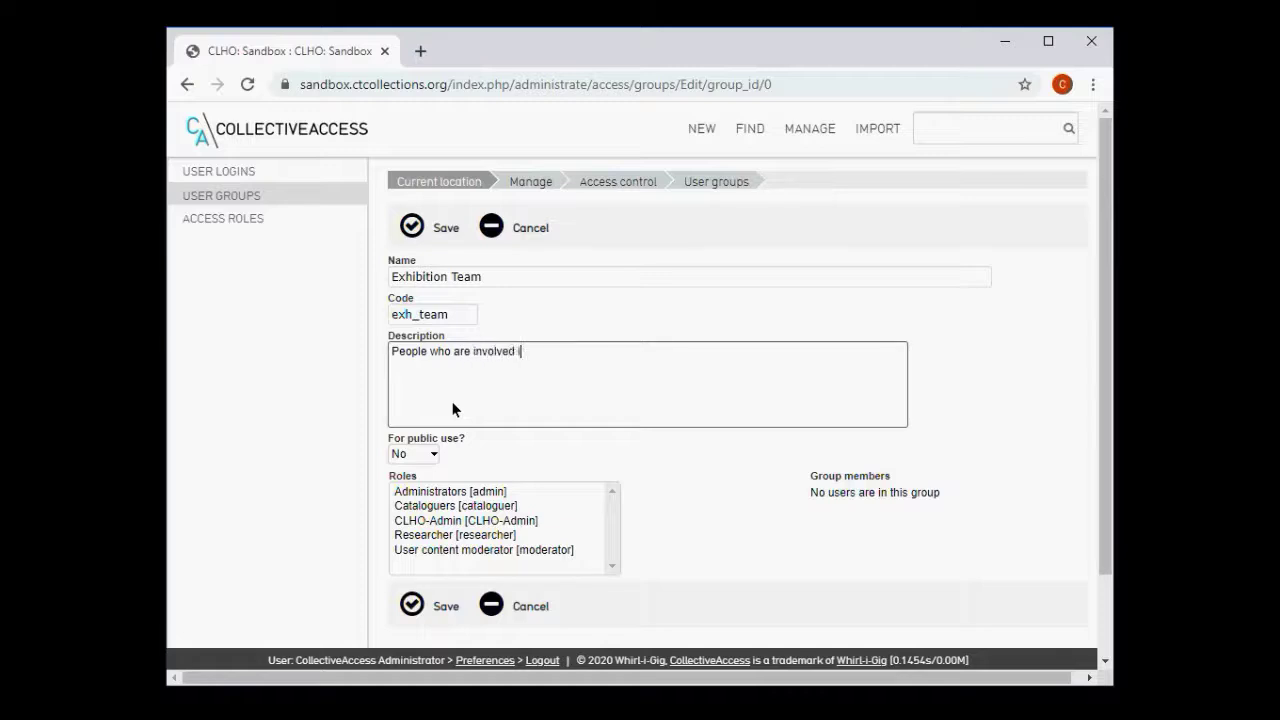
pyautogui.write('n planning and exection')
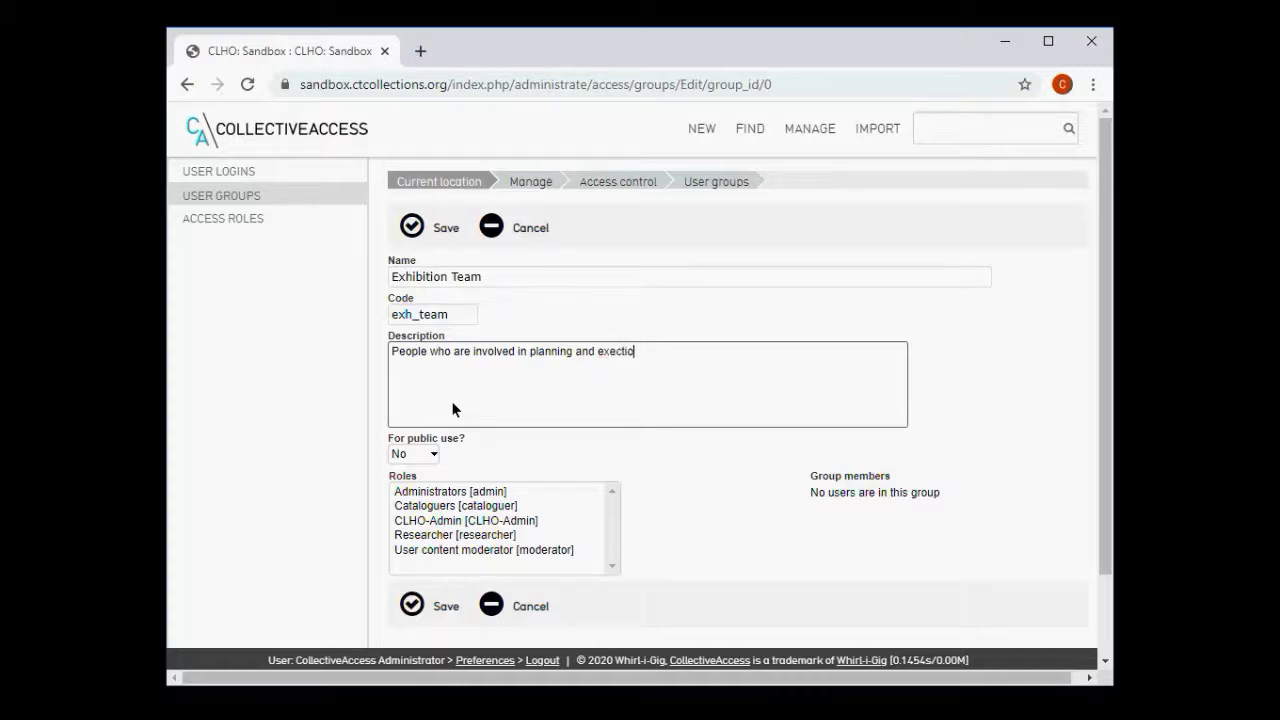
pyautogui.press('BackSpace')
pyautogui.press('BackSpace')
pyautogui.press('BackSpace')
pyautogui.press('BackSpace')
pyautogui.write('ution of exhibitions.')
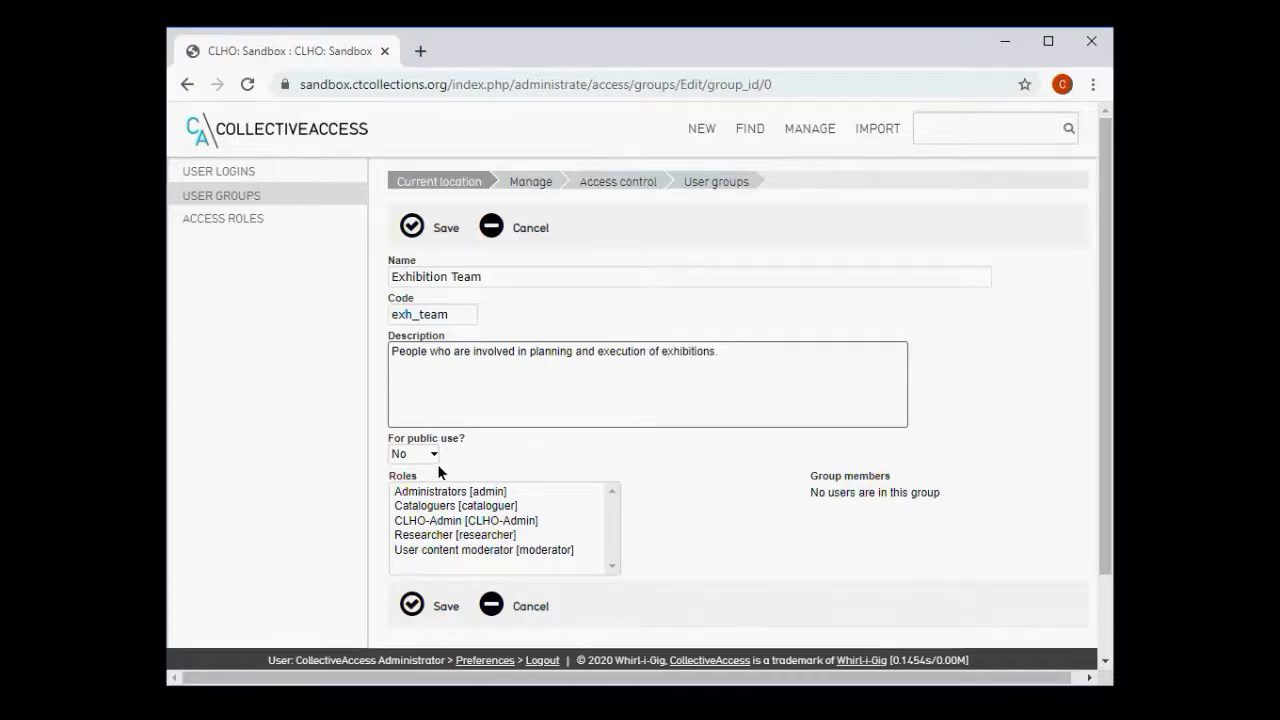
pyautogui.click(467, 465)
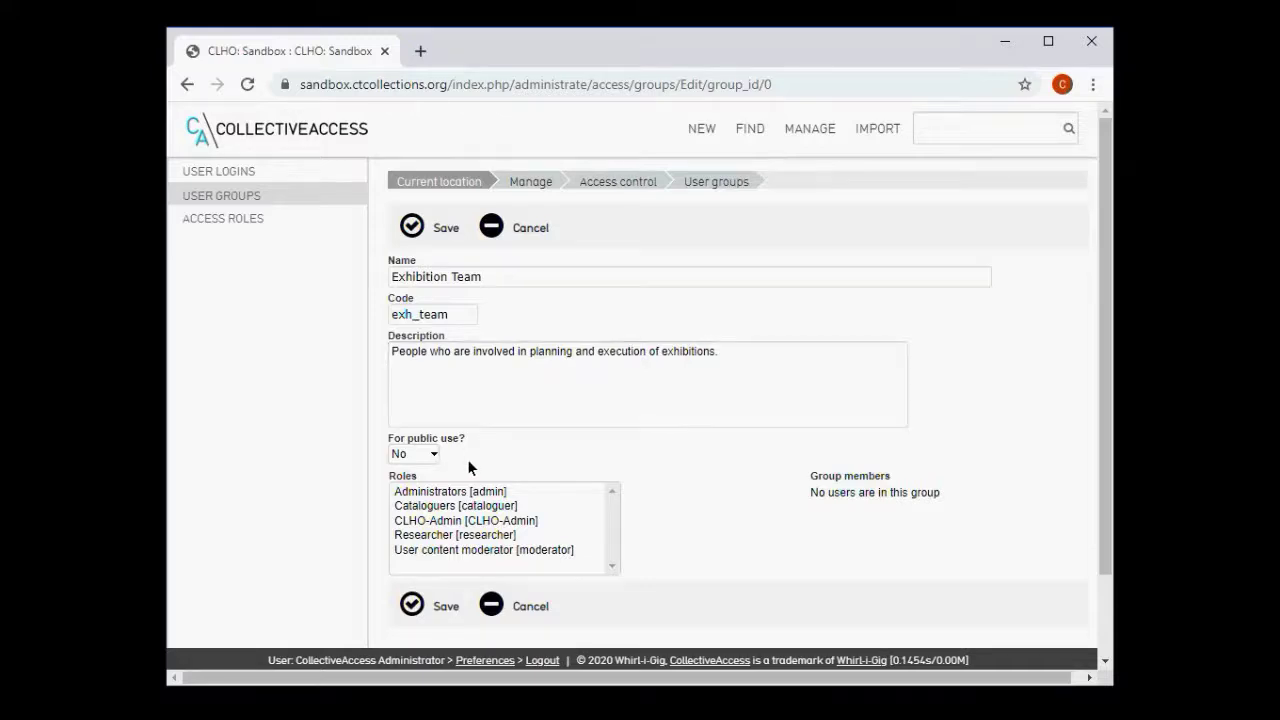
# - Give the group the Administrators and Cataloguers roles and save it
pyautogui.scroll(-2, 467, 465)
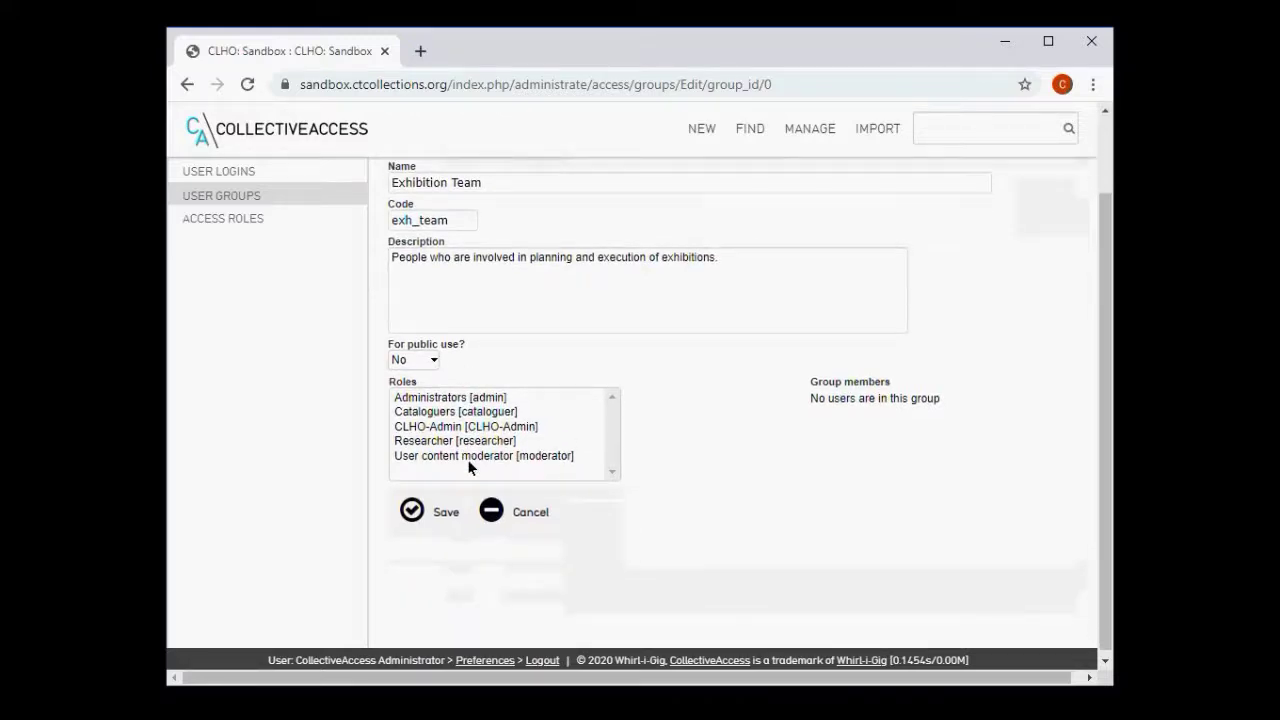
pyautogui.click(432, 400)
pyautogui.keyDown('ctrl'); pyautogui.click(433, 413); pyautogui.keyUp('ctrl')
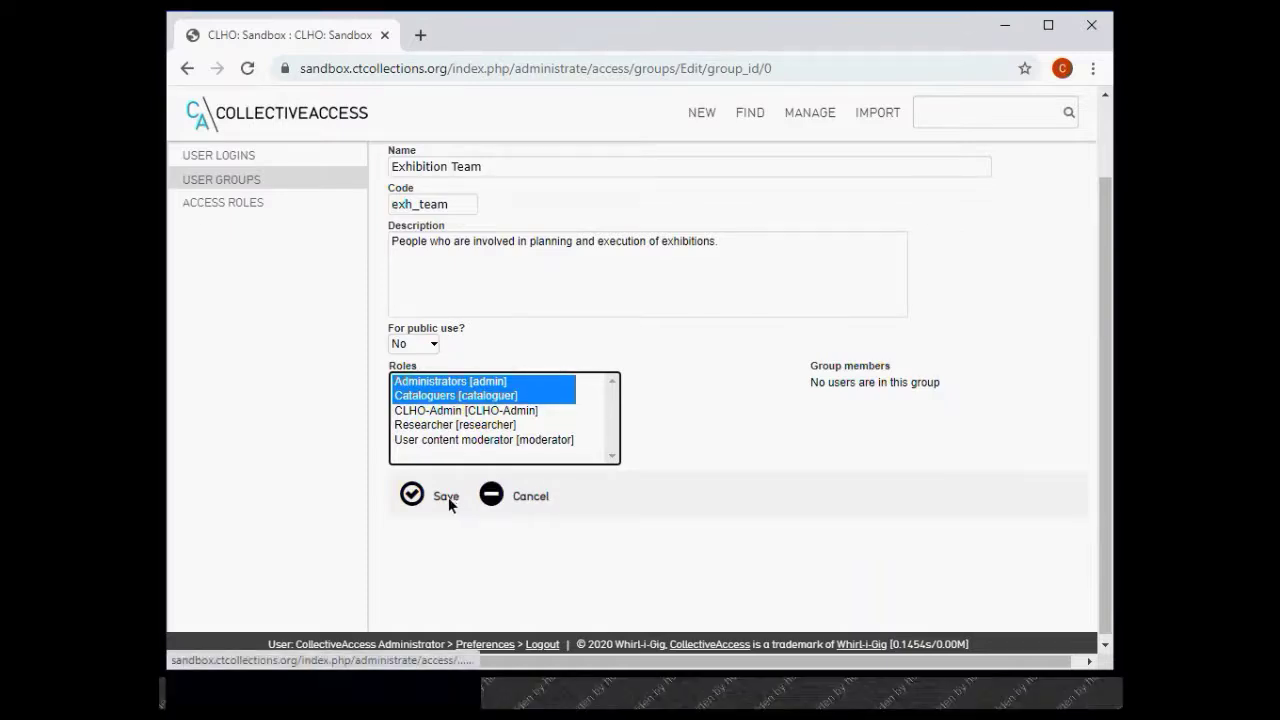
pyautogui.click(437, 497)
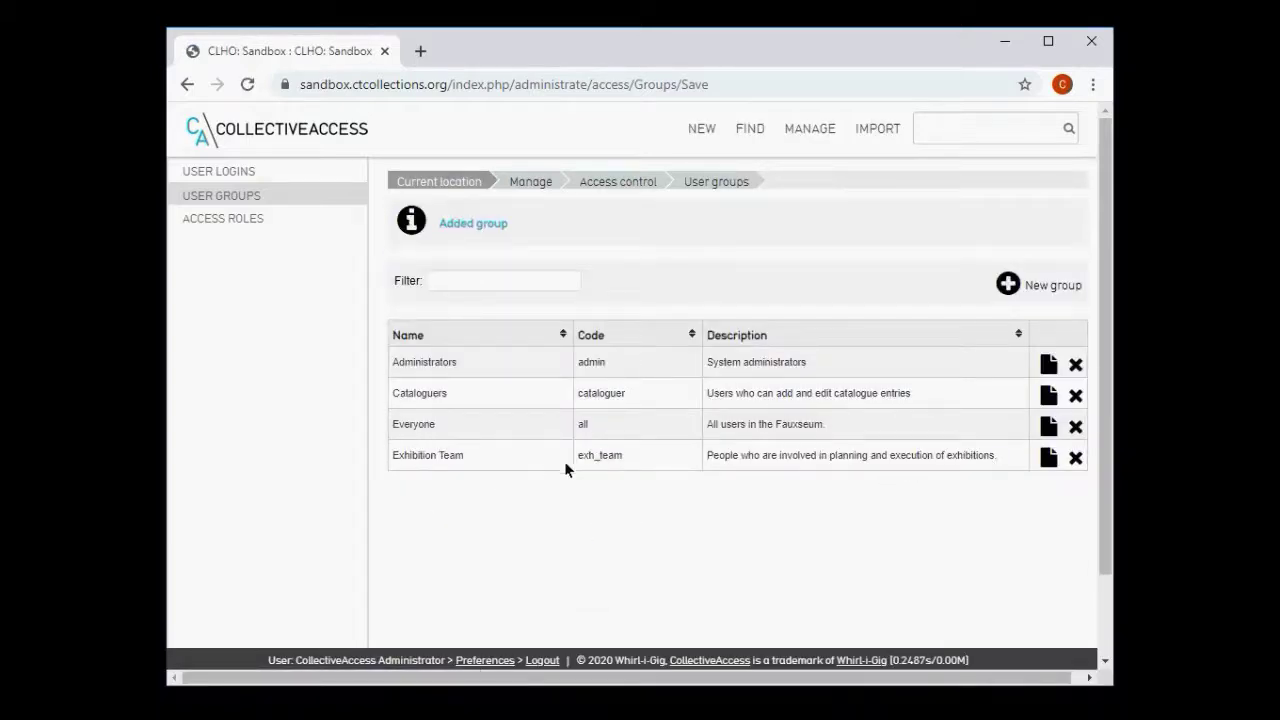
# - Move from the Exhibition Team group's edit page to the User logins list
pyautogui.click(1047, 460)
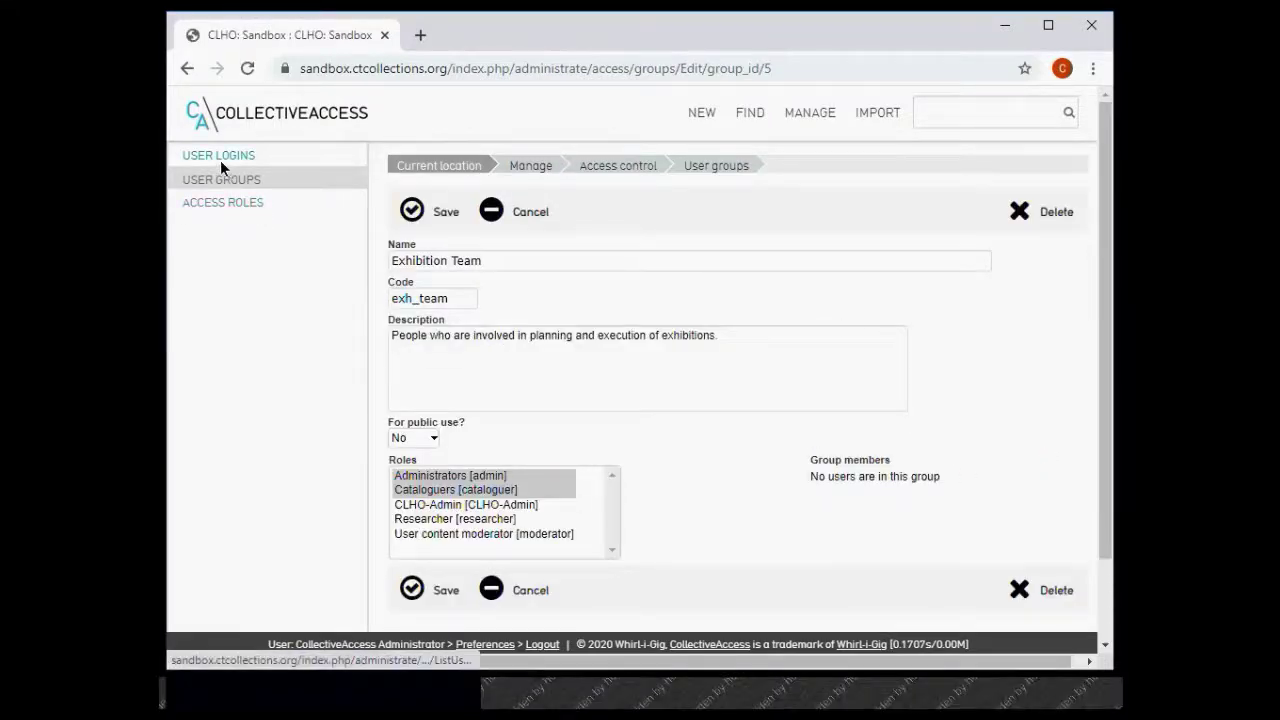
pyautogui.click(216, 156)
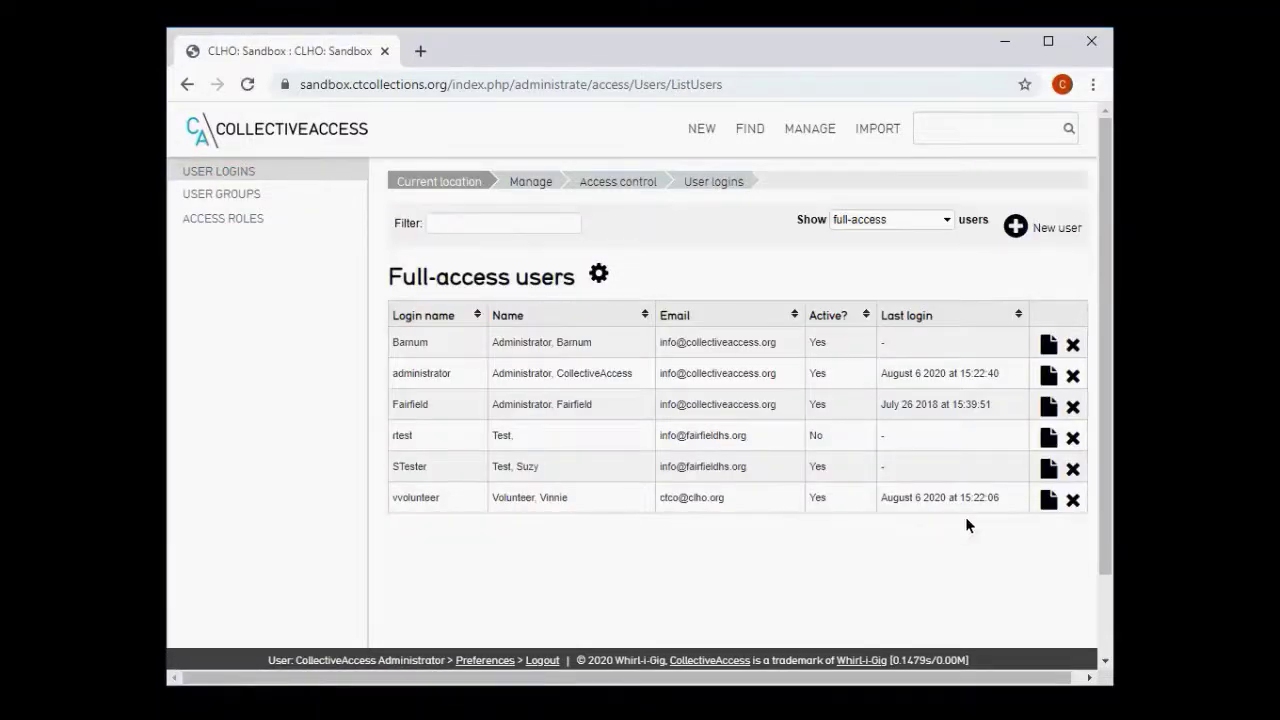
# - Add Exhibition Team to the volunteer user's Cataloguers and Everyone groups and save
pyautogui.click(1048, 499)
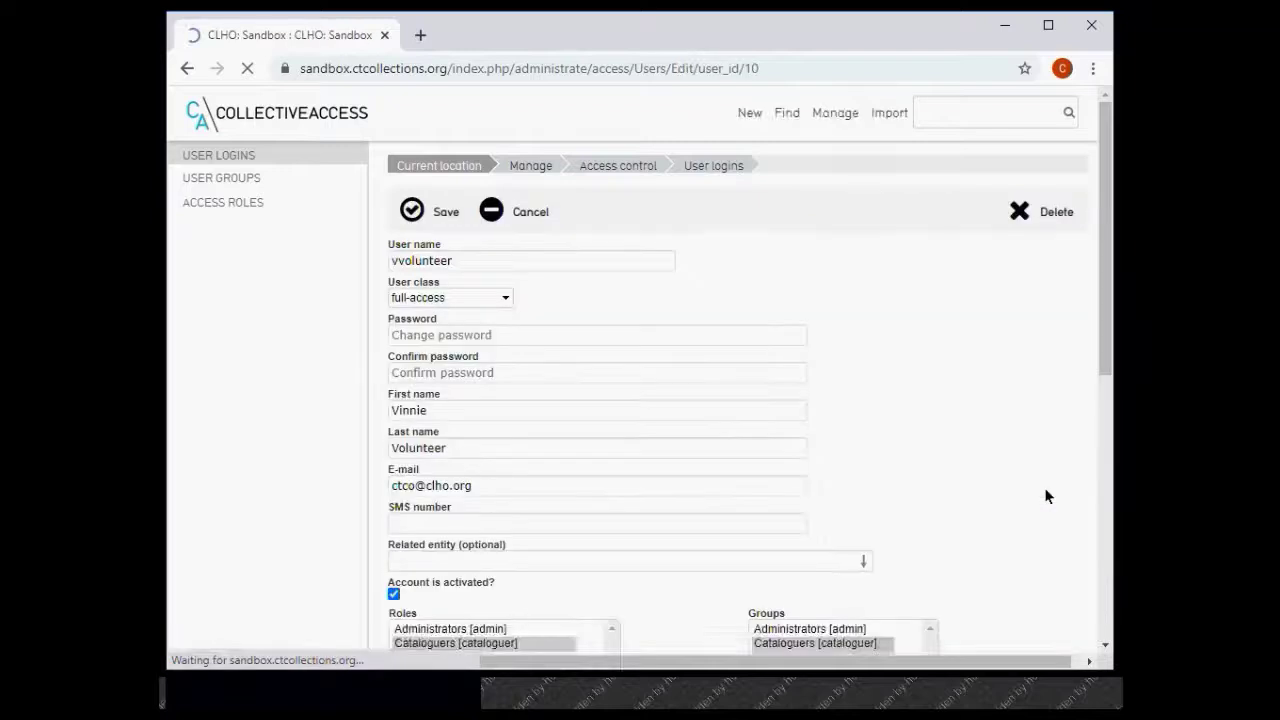
pyautogui.scroll(-3, 1004, 431)
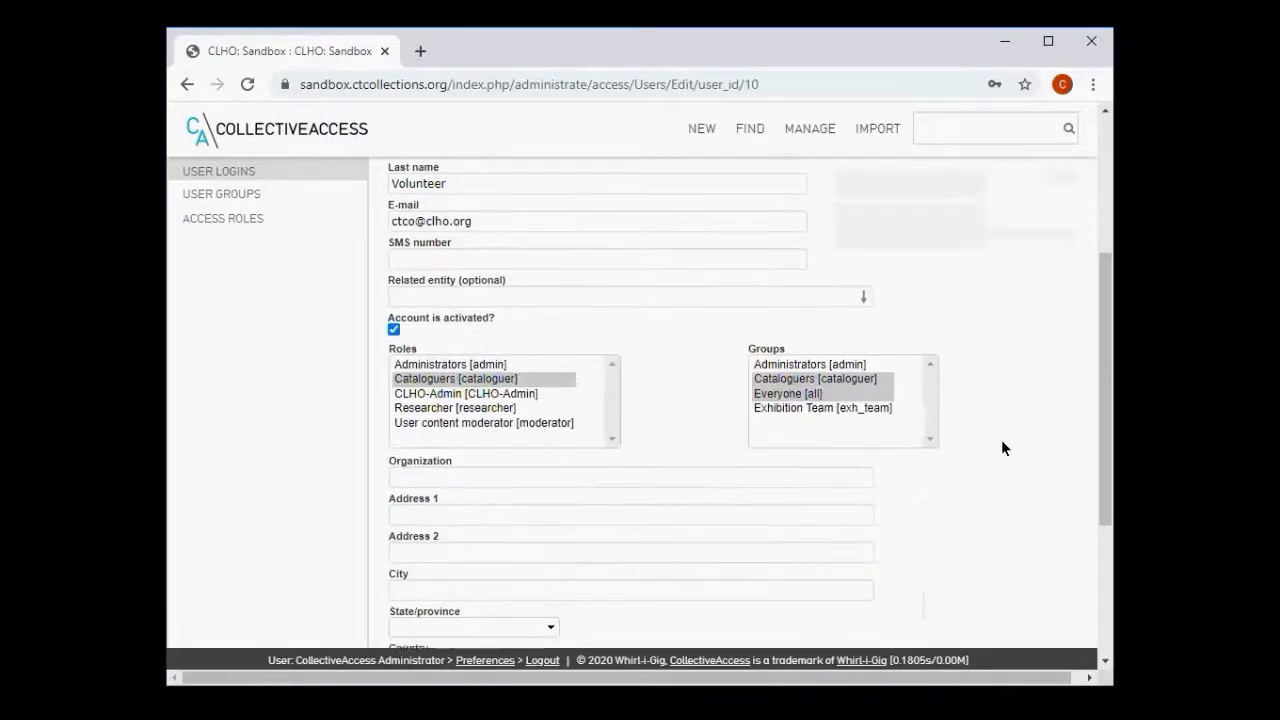
pyautogui.keyDown('ctrl'); pyautogui.click(803, 398); pyautogui.keyUp('ctrl')
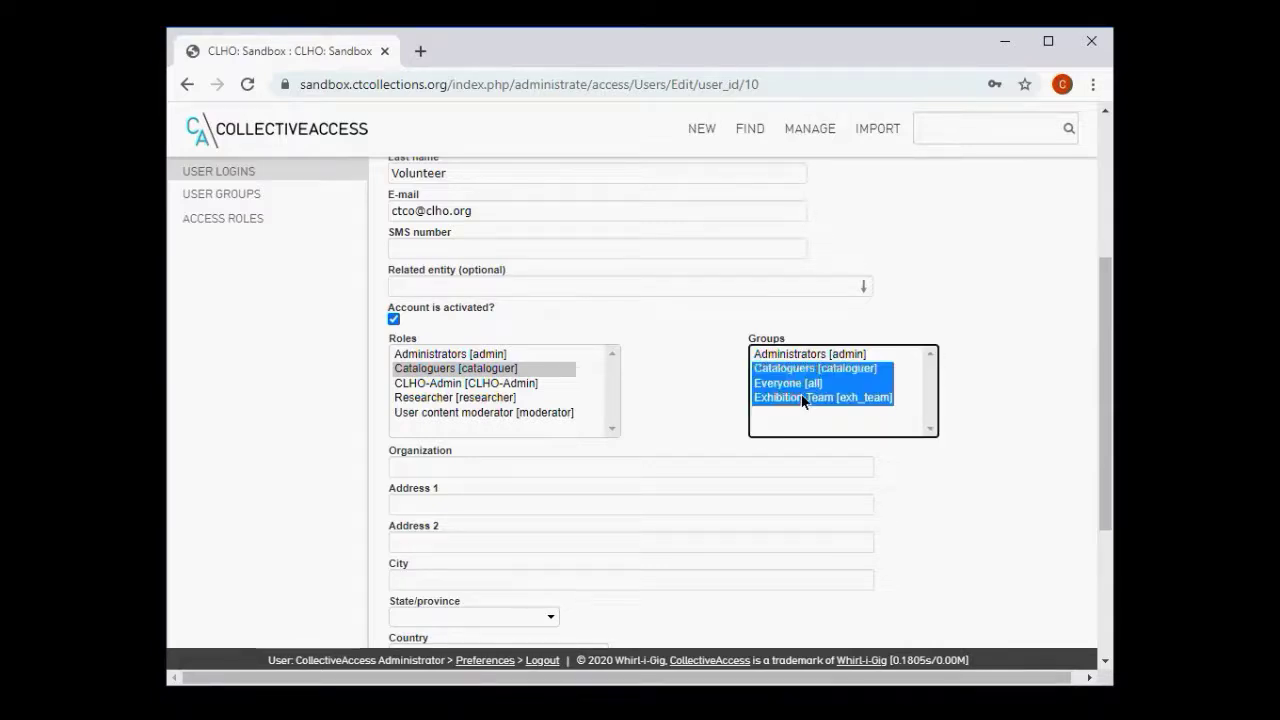
pyautogui.click(1023, 430)
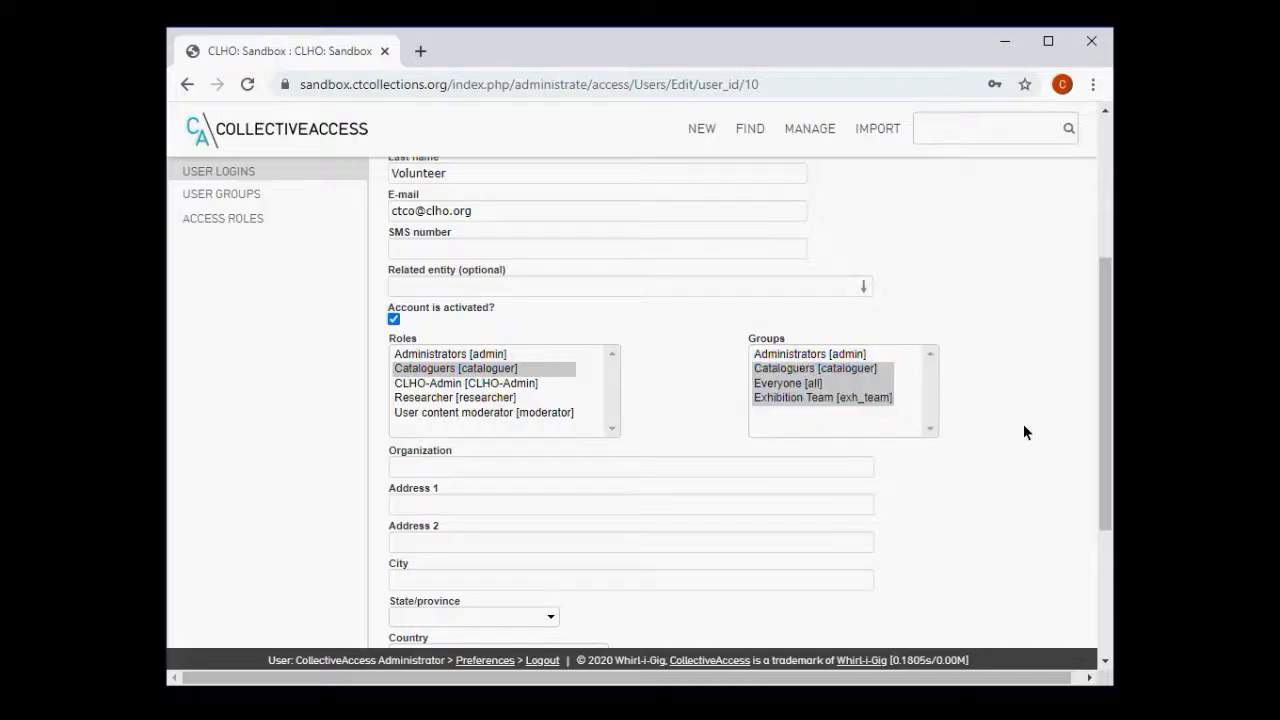
pyautogui.scroll(1, 1023, 432)
pyautogui.scroll(-2, 1023, 432)
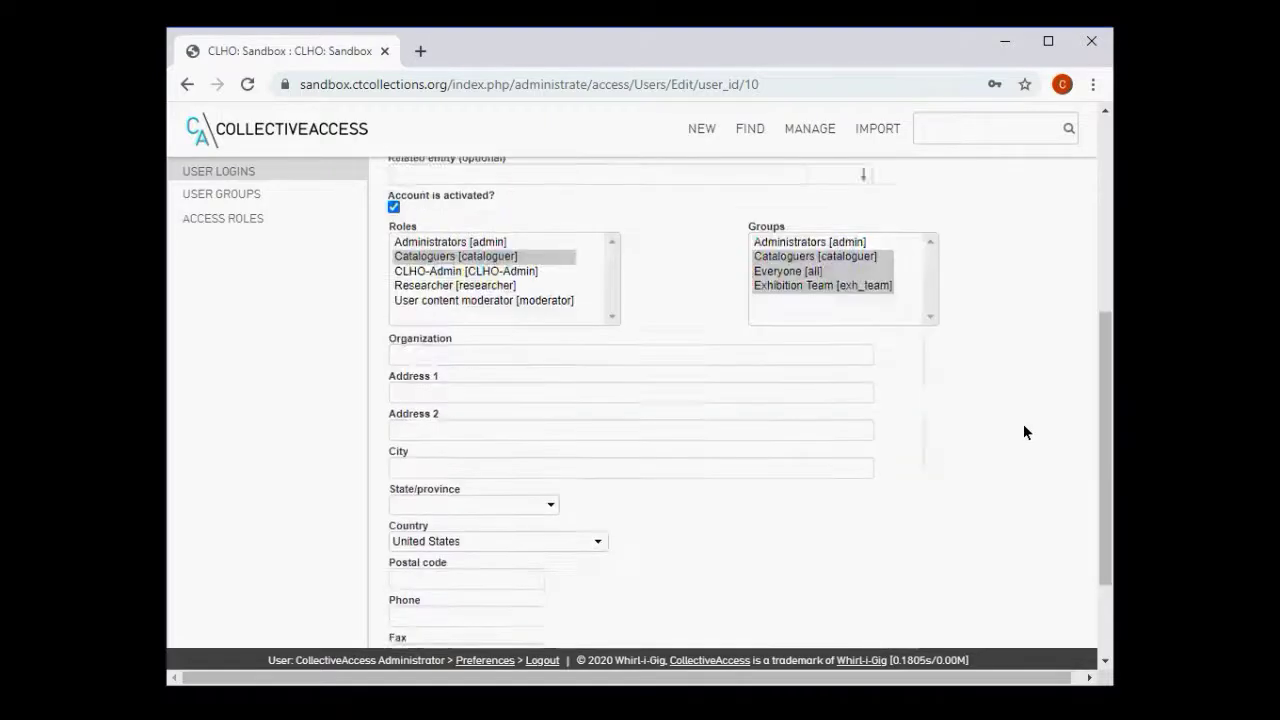
pyautogui.scroll(-2, 1023, 432)
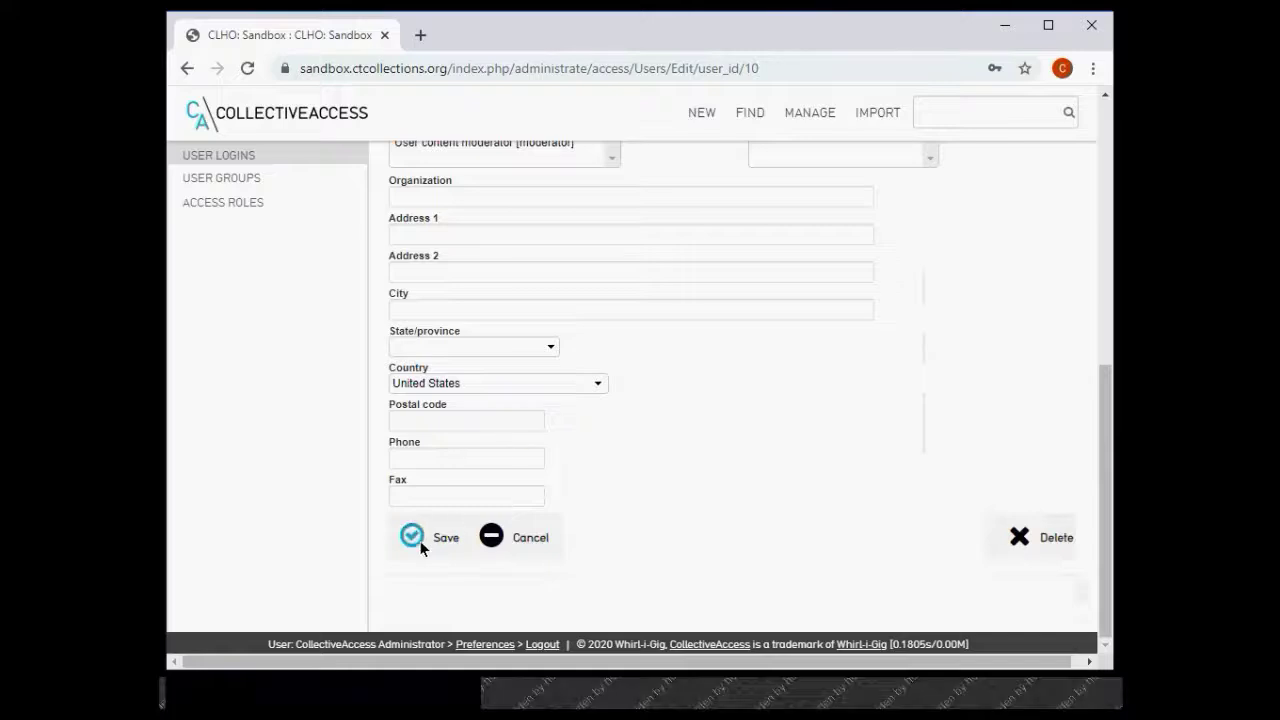
pyautogui.click(414, 553)
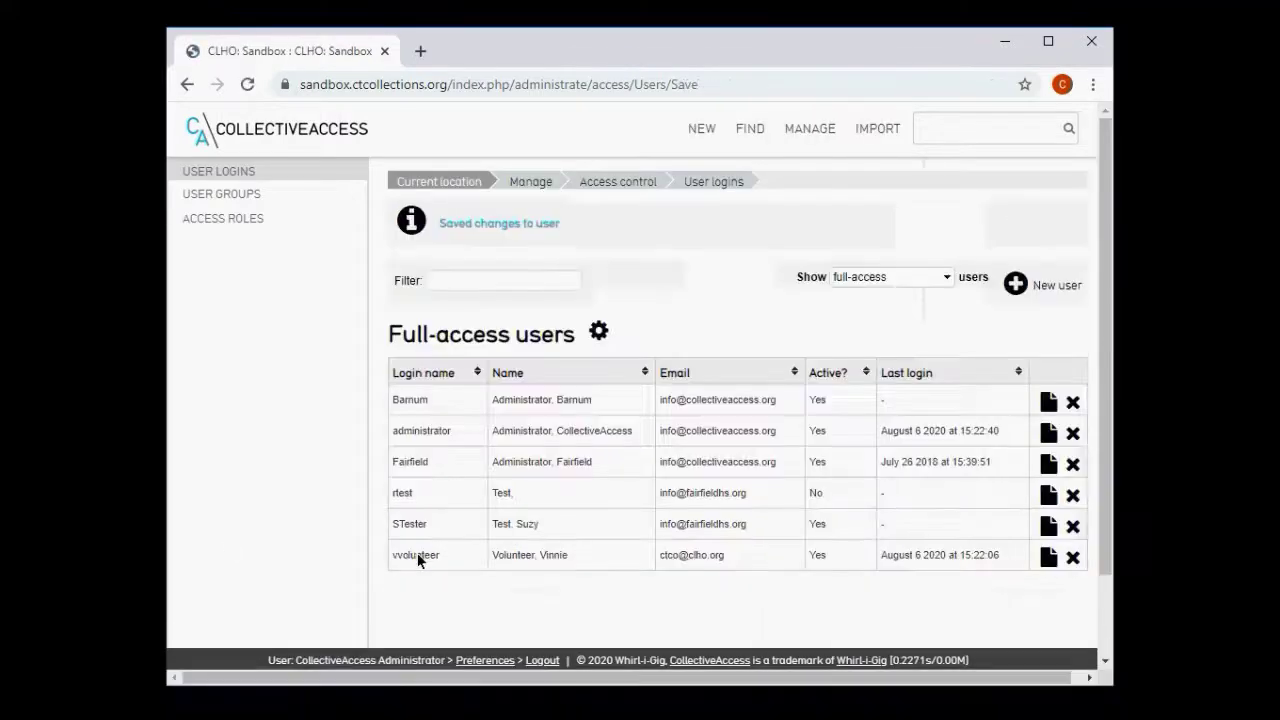